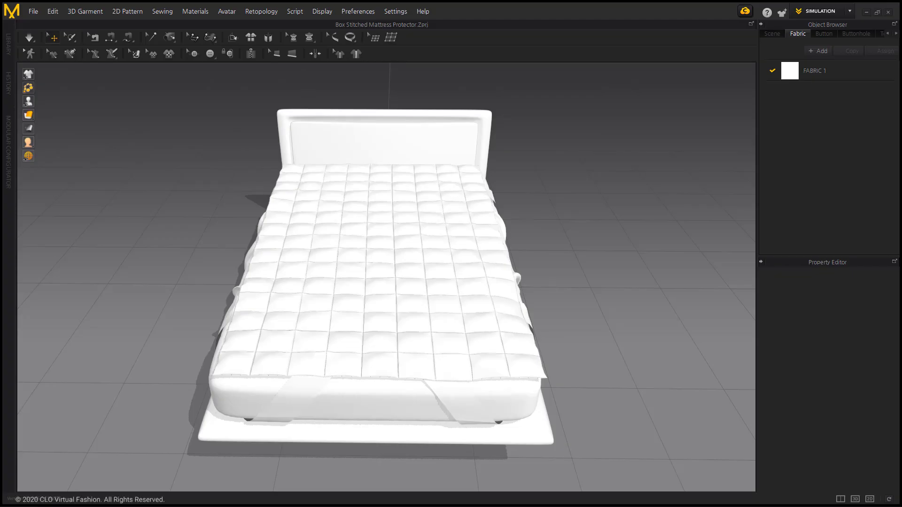
Step: Examine the finished box-stitched mattress protector from several angles with the bed and mattress cover hidden
right_drag(357, 324, 470, 249)
scroll(386, 277, up, 2)
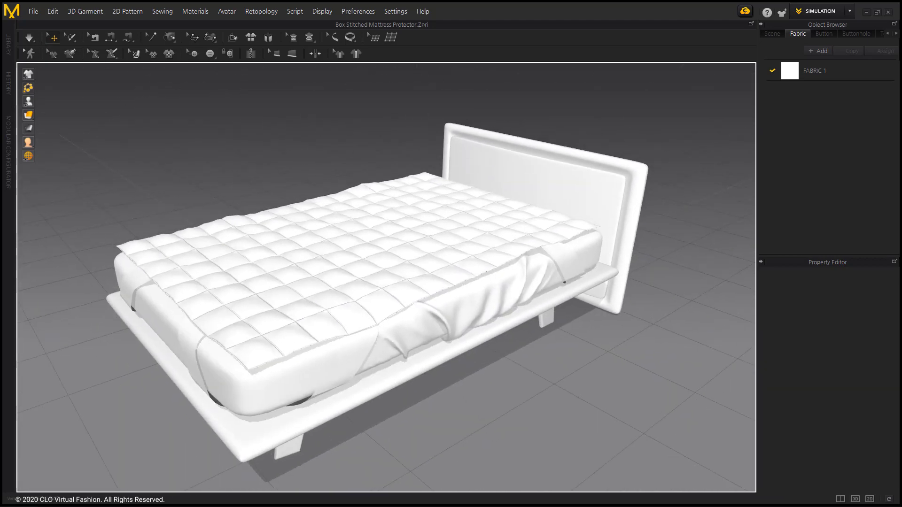
click(526, 267)
key(shift+q)
key(shift+a)
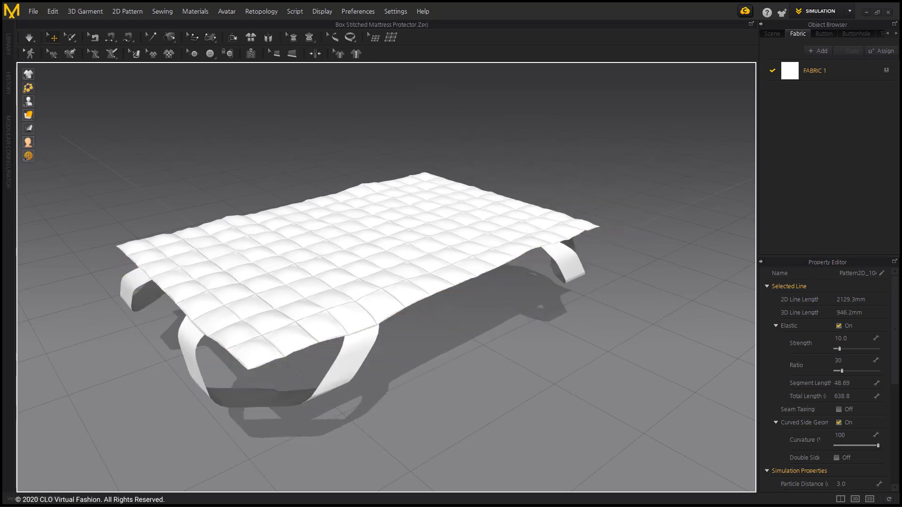
right_drag(329, 282, 503, 216)
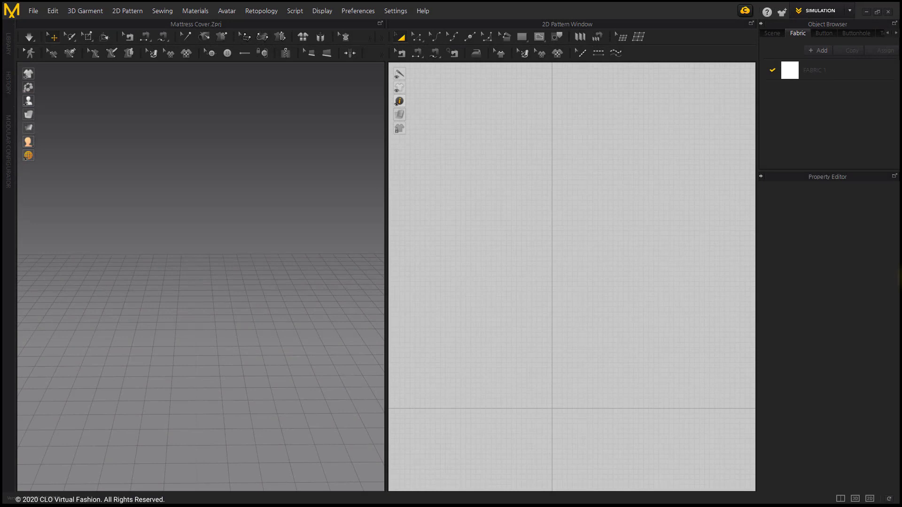
Step: Load the Mattress Cover.Zprj project from the Total Room library without saving the current file, and close the library
click(8, 43)
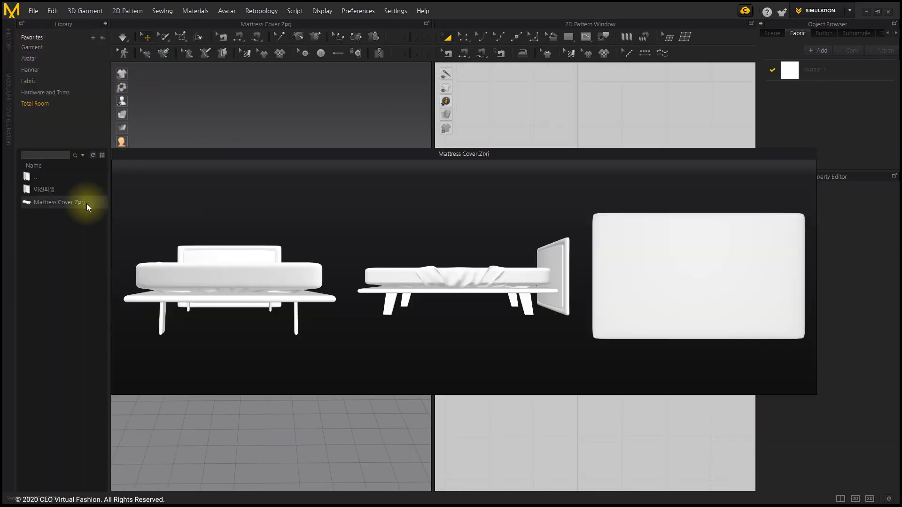
double_click(86, 204)
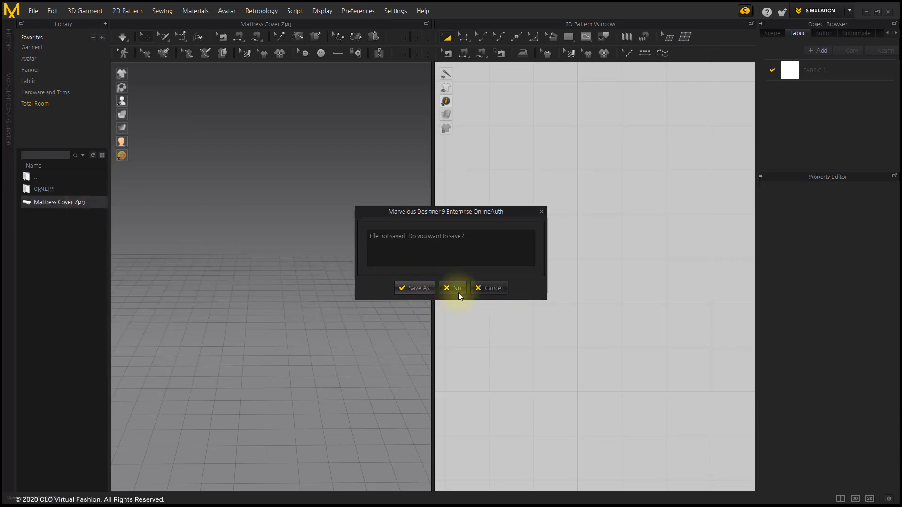
click(457, 288)
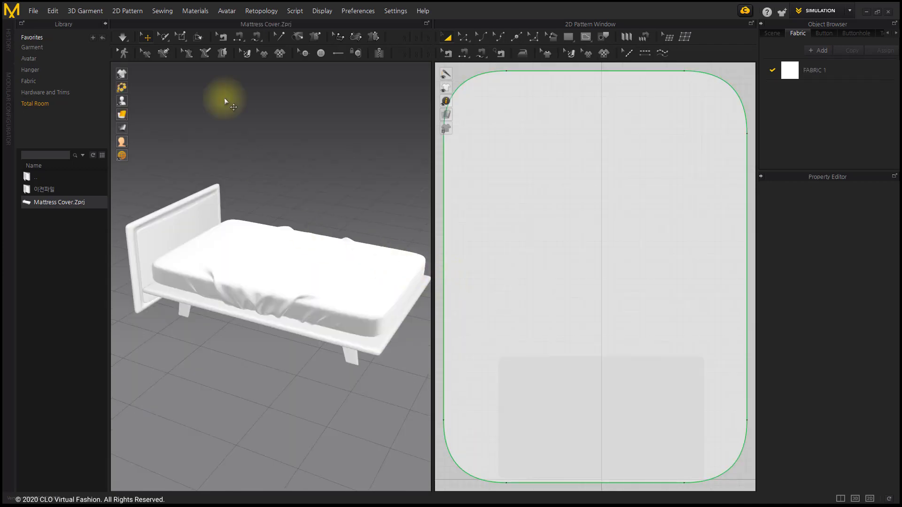
click(104, 24)
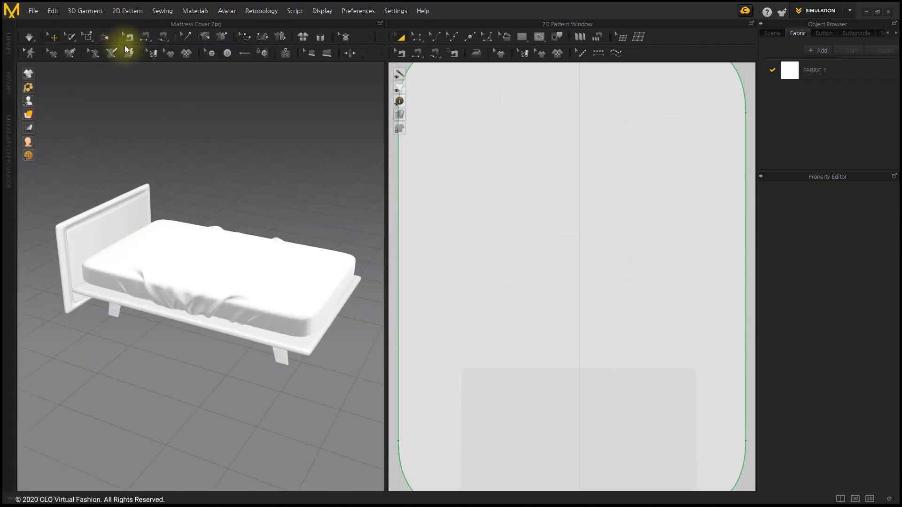
Step: Hide the bed frame avatar, including its headboard and legs, leaving the mattress and its cover in 3D
scroll(534, 301, down, 3)
scroll(548, 311, down, 3)
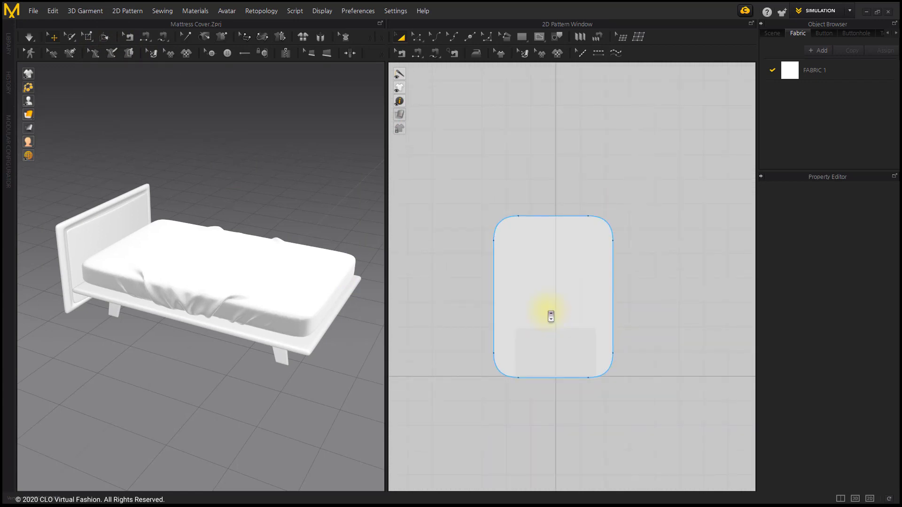
middle_drag(548, 312, 684, 321)
scroll(684, 320, down, 2)
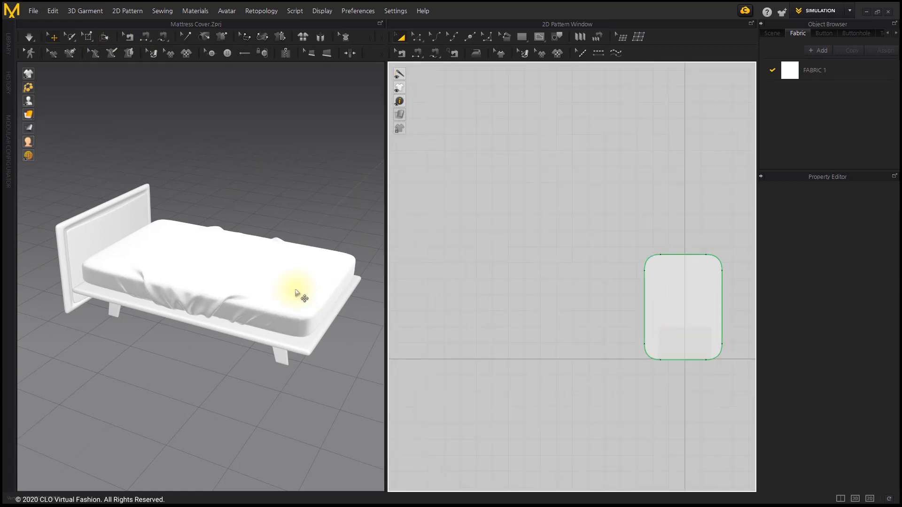
click(229, 334)
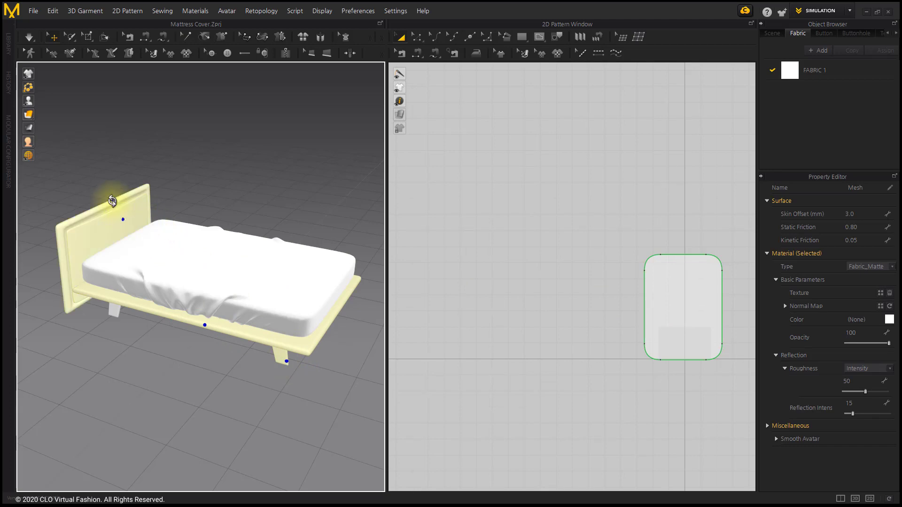
right_click(112, 201)
click(167, 310)
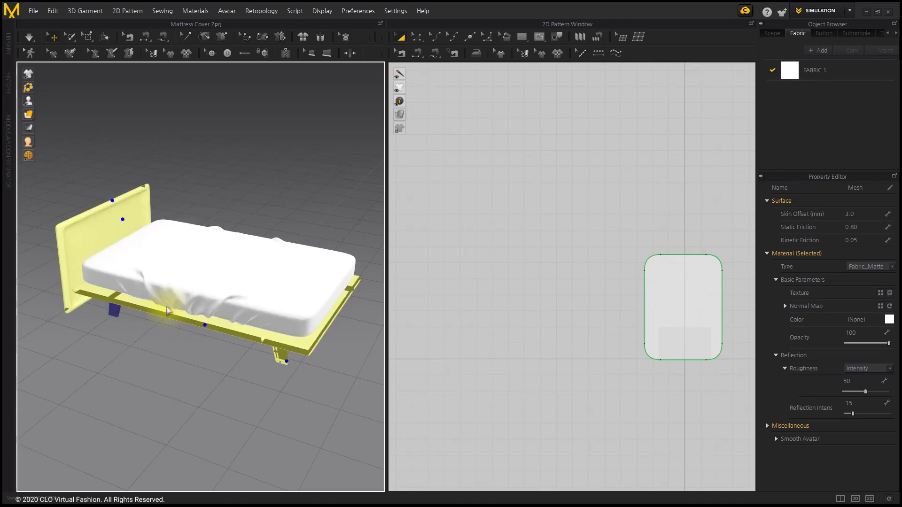
right_click(119, 215)
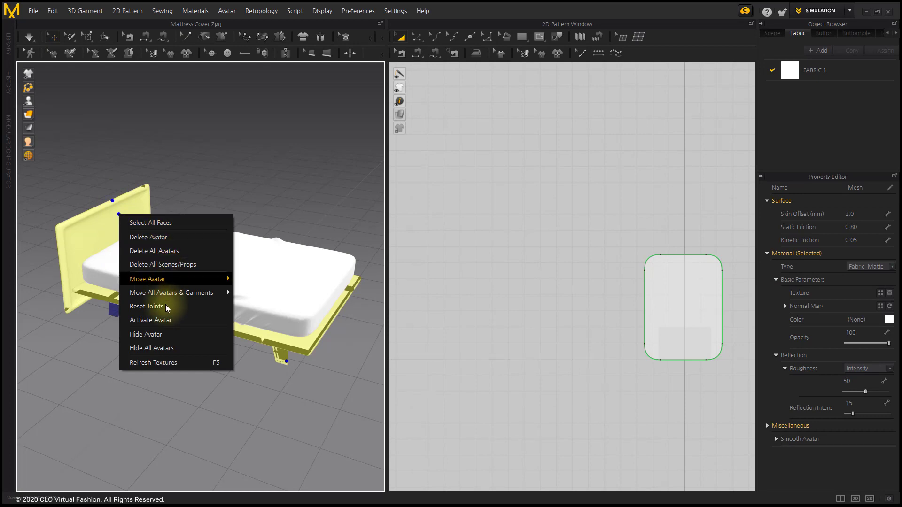
click(176, 335)
click(314, 210)
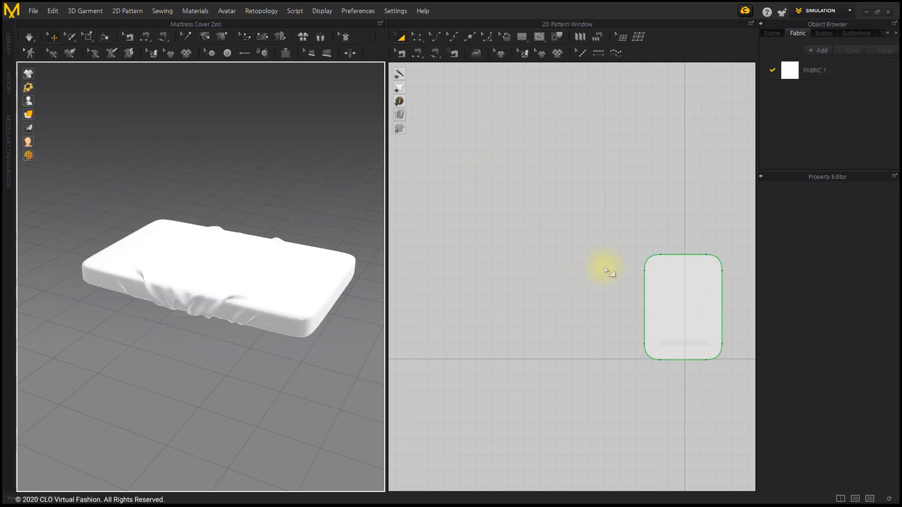
Step: Move the mattress cover's 2D pattern far to the right of the avatar silhouette to clear the drawing area
middle_drag(606, 270, 455, 249)
scroll(453, 248, down, 2)
drag(516, 271, 592, 273)
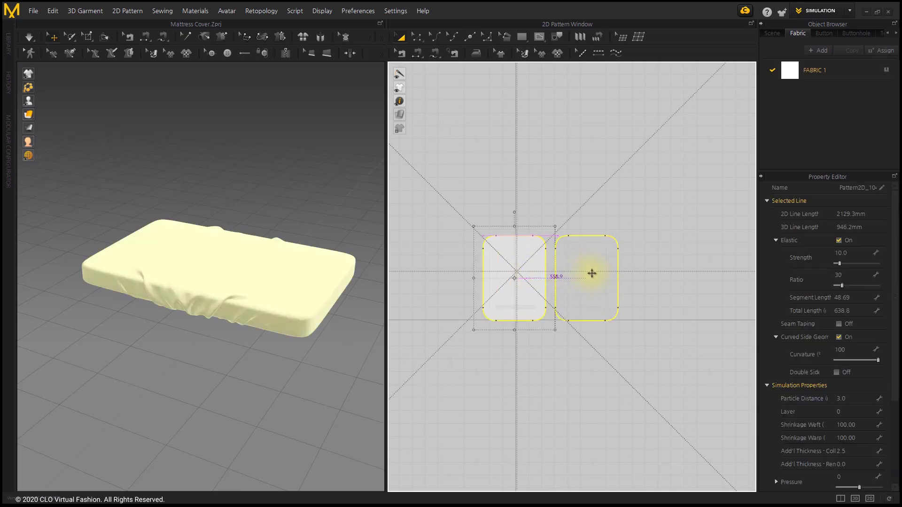
click(597, 273)
key(Delete)
click(586, 272)
key(ctrl+c)
key(ctrl+v)
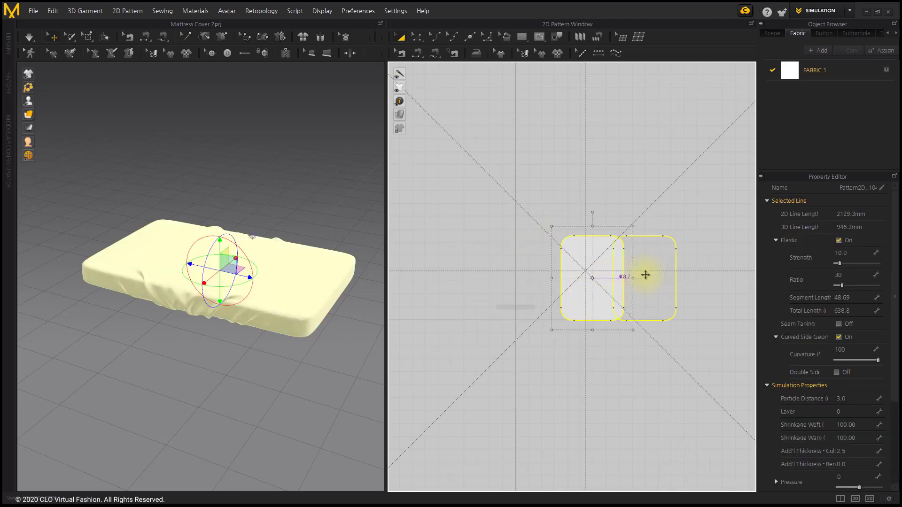
click(691, 274)
key(Delete)
Step: Draw a rectangular pattern about 303 mm wide with a perimeter of about 1593 mm, starting from the mattress silhouette
scroll(547, 265, up, 3)
right_drag(555, 268, 599, 236)
click(520, 38)
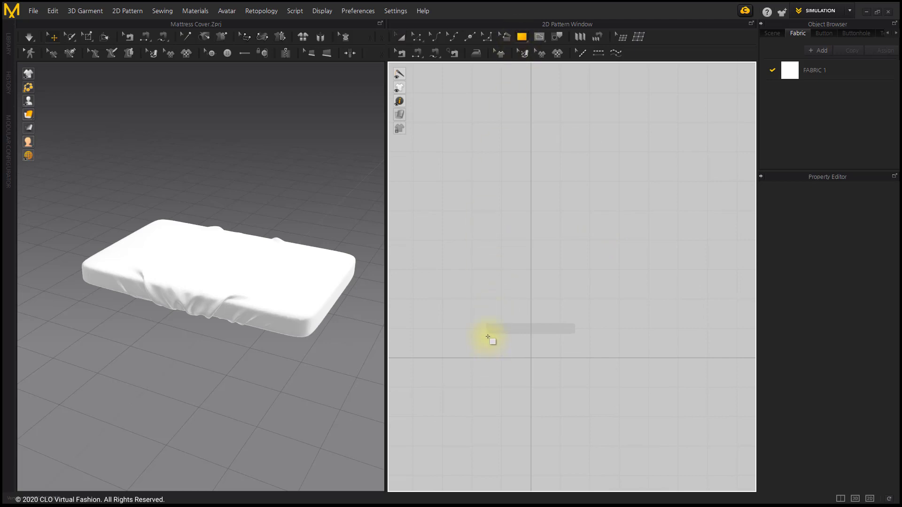
drag(486, 333, 575, 188)
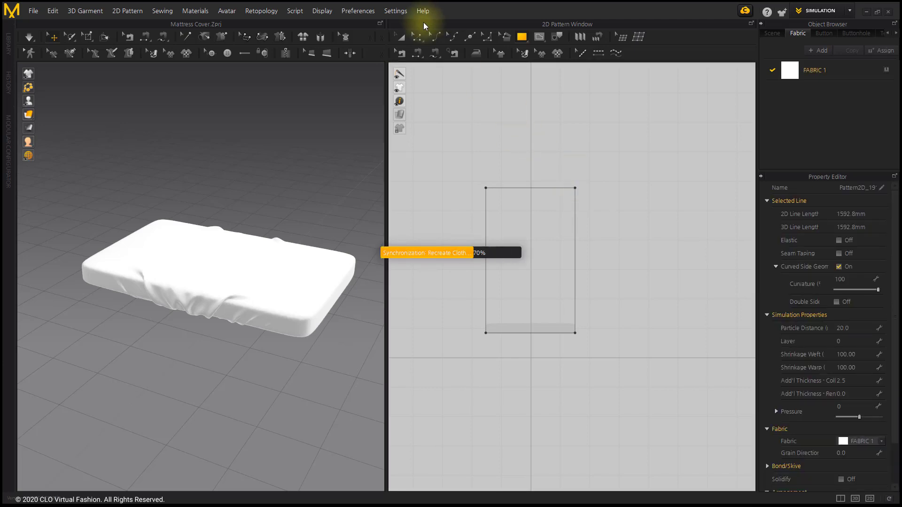
Step: Make the 2D pattern surfaces transparent so that the mattress silhouette shows through the rectangle
click(401, 38)
click(414, 119)
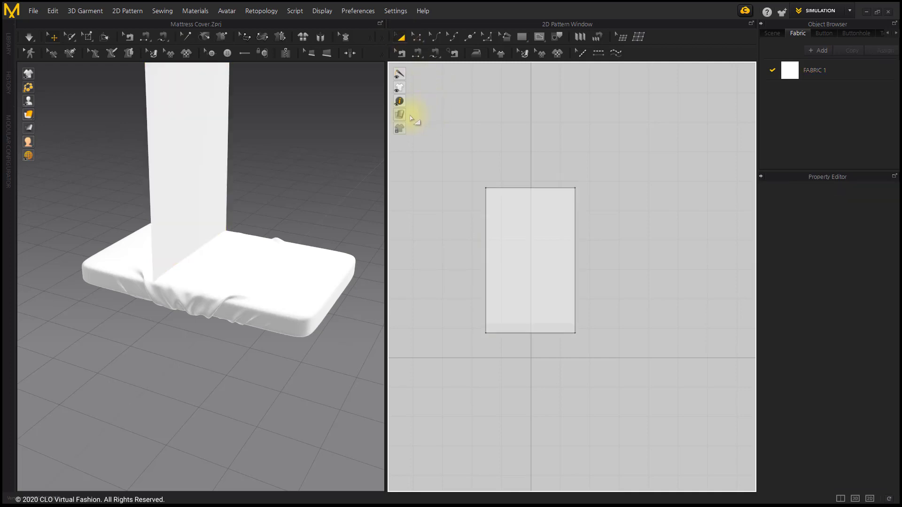
mouse_move(399, 114)
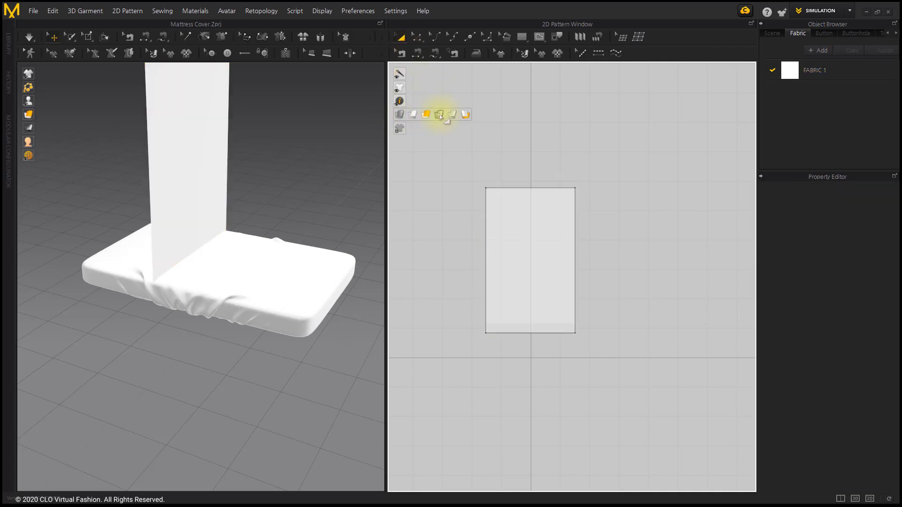
click(439, 115)
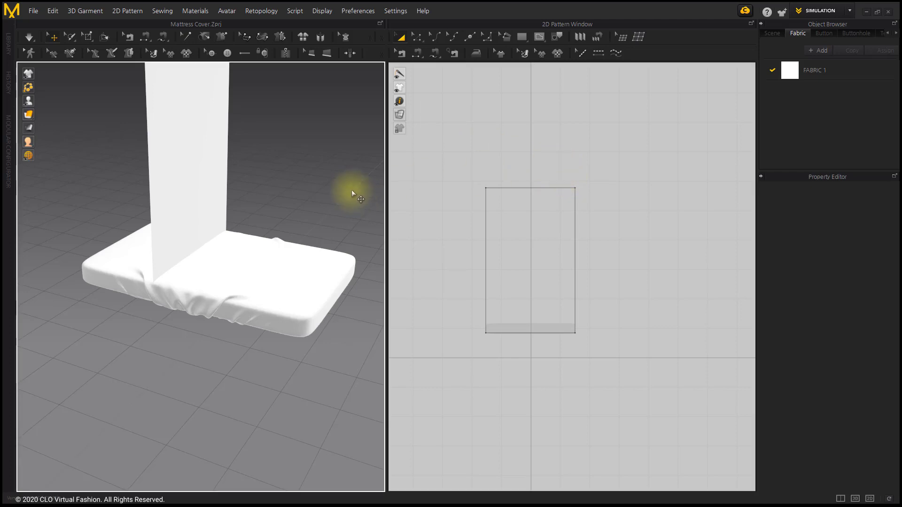
Step: Lay the rectangular pattern flat over the top of the mattress, working from the top view in 3D
key(8)
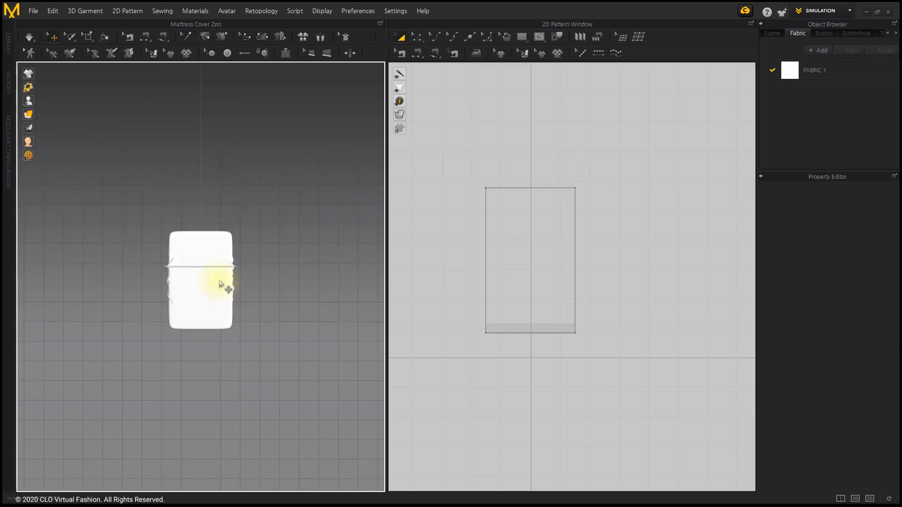
scroll(224, 274, up, 4)
click(219, 258)
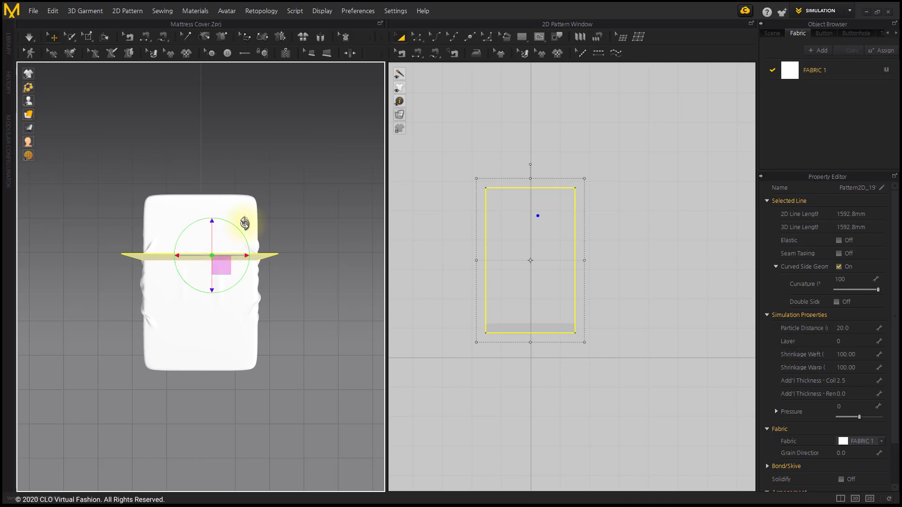
key(ctrl)
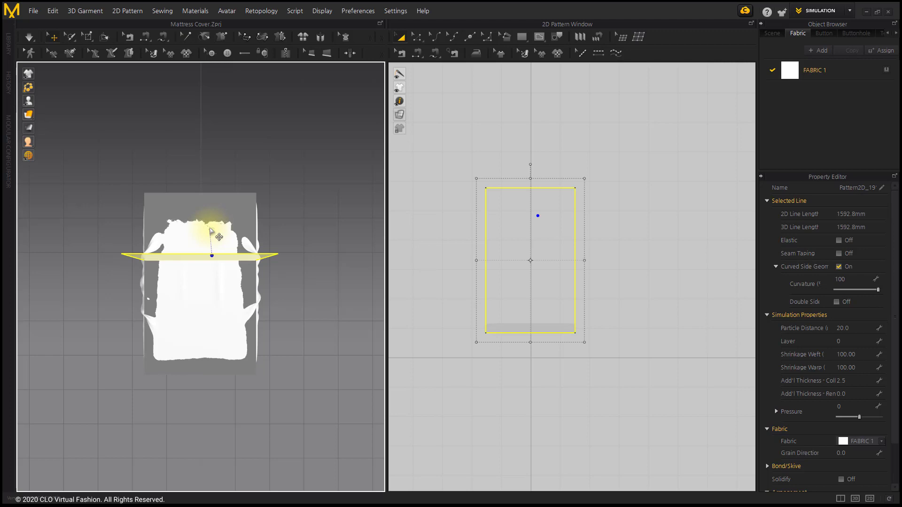
key(space)
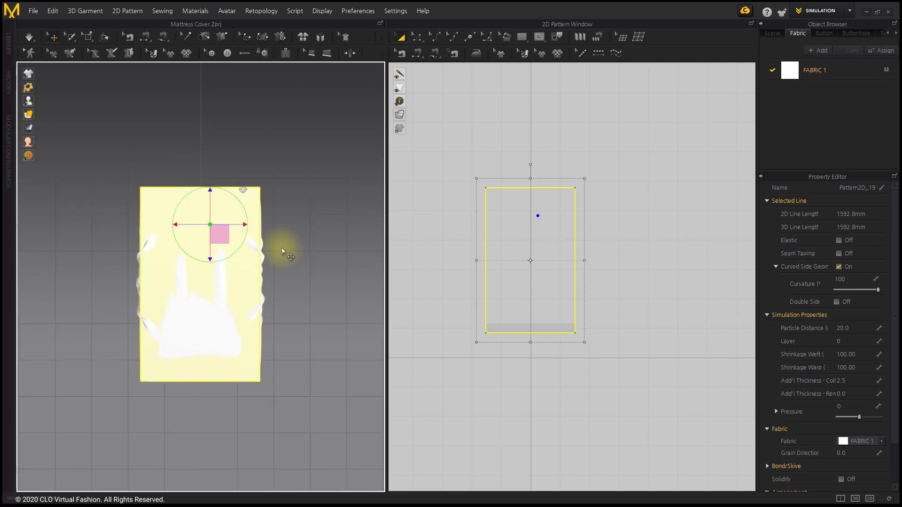
Step: Display the 3D garment surfaces as translucent so the mattress can be compared with the rectangle
mouse_move(29, 115)
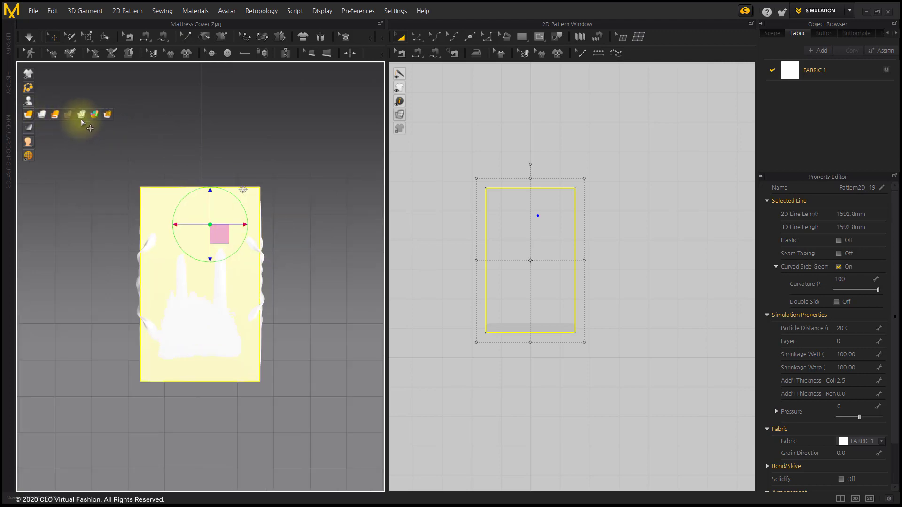
click(81, 114)
click(496, 160)
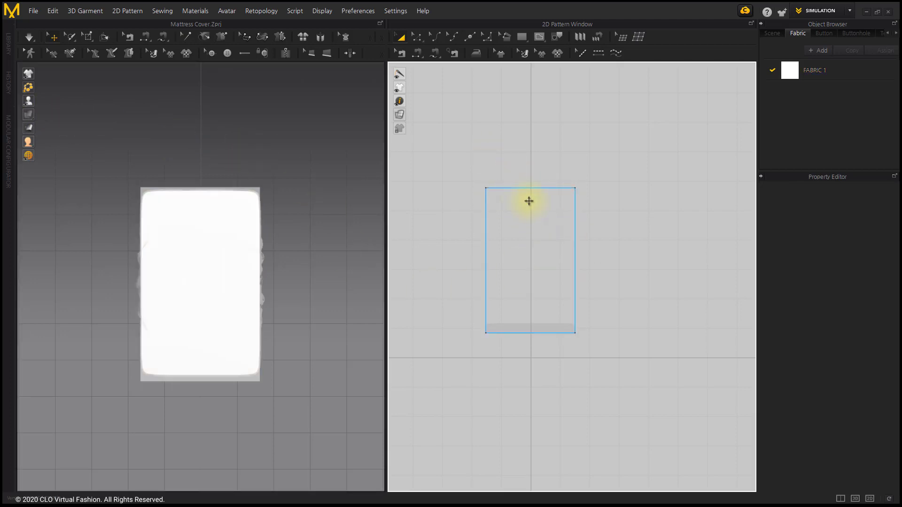
Step: Shorten the rectangular pattern at its upper and lower edges to match the length of the mattress
click(530, 198)
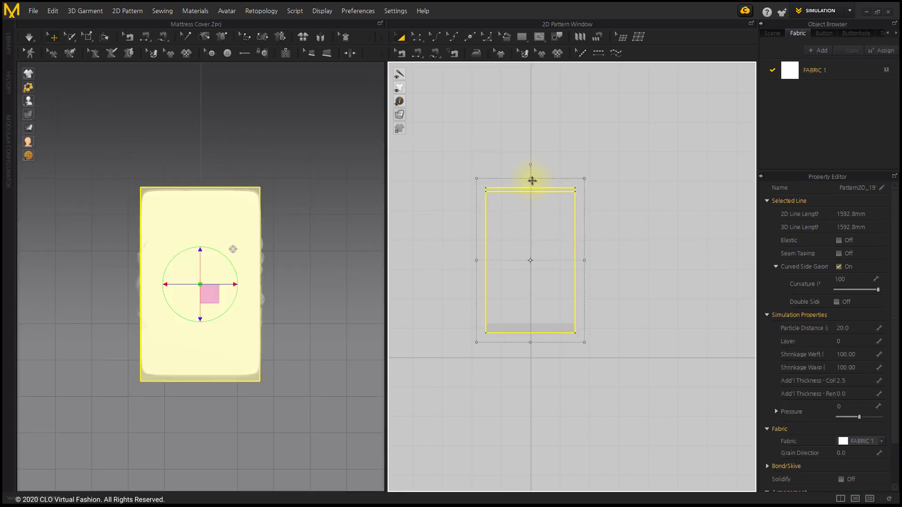
drag(532, 181, 533, 181)
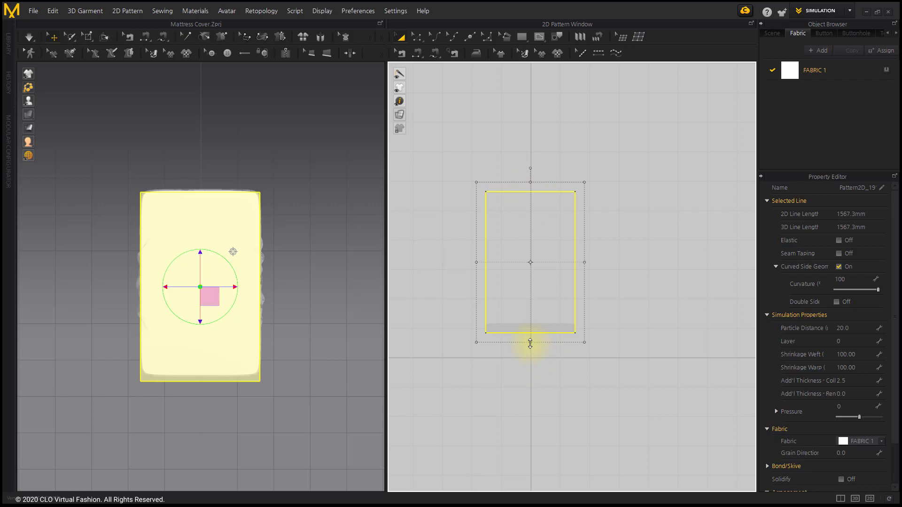
drag(529, 341, 529, 341)
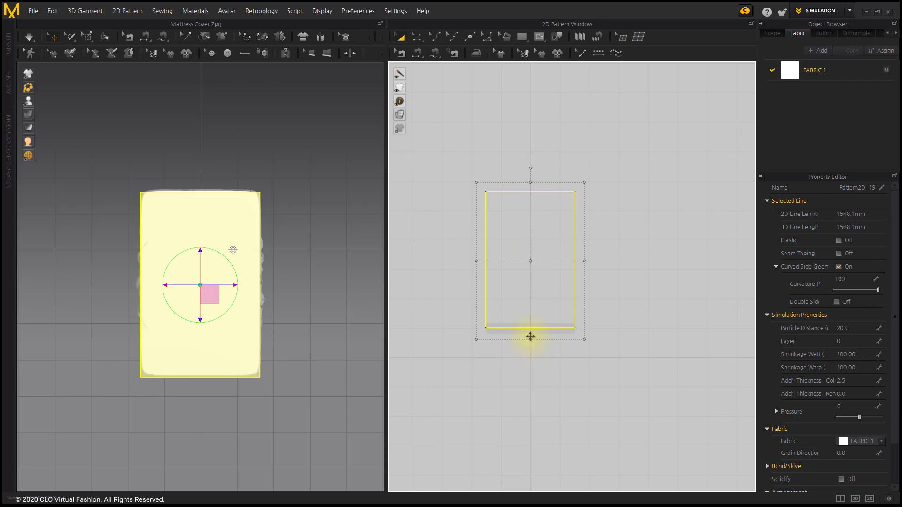
click(555, 375)
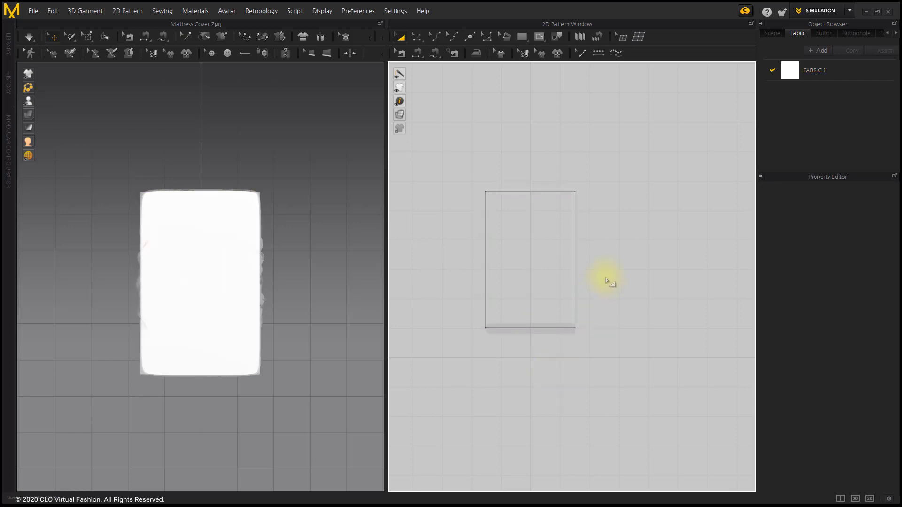
Step: Offset the rectangle's upper and lower edges as 14 evenly spaced internal lines across the pattern
right_drag(610, 281, 559, 270)
click(504, 253)
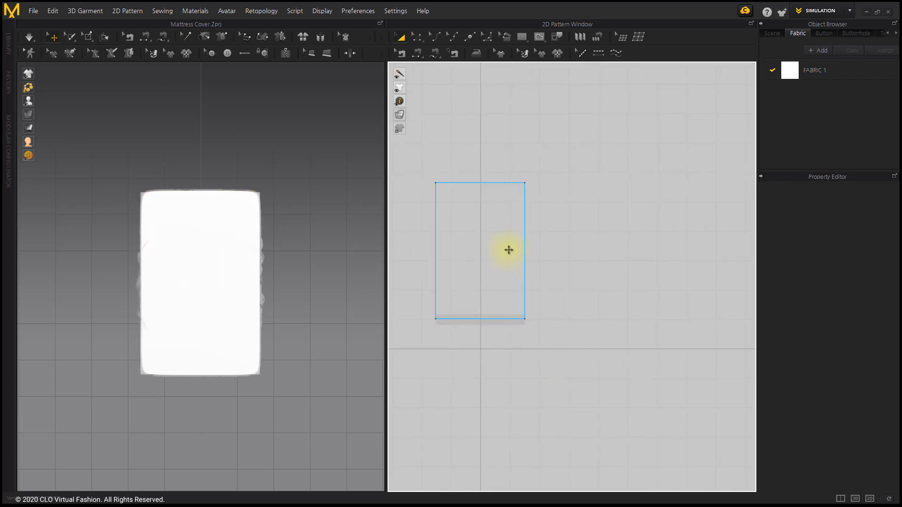
scroll(499, 252, up, 3)
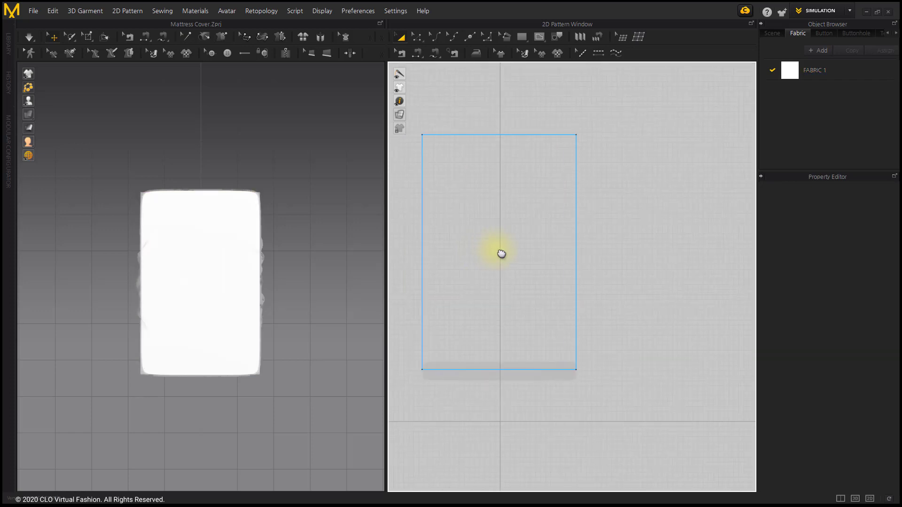
right_drag(499, 252, 552, 270)
click(417, 36)
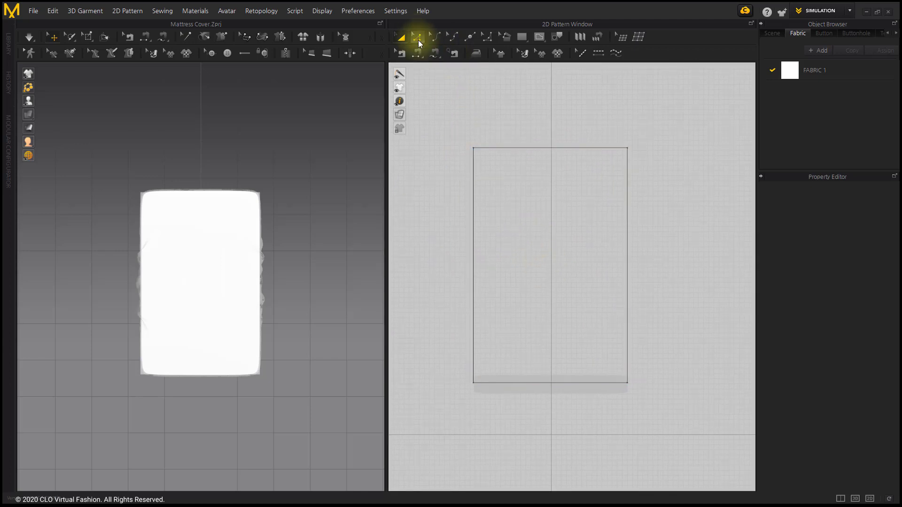
click(535, 148)
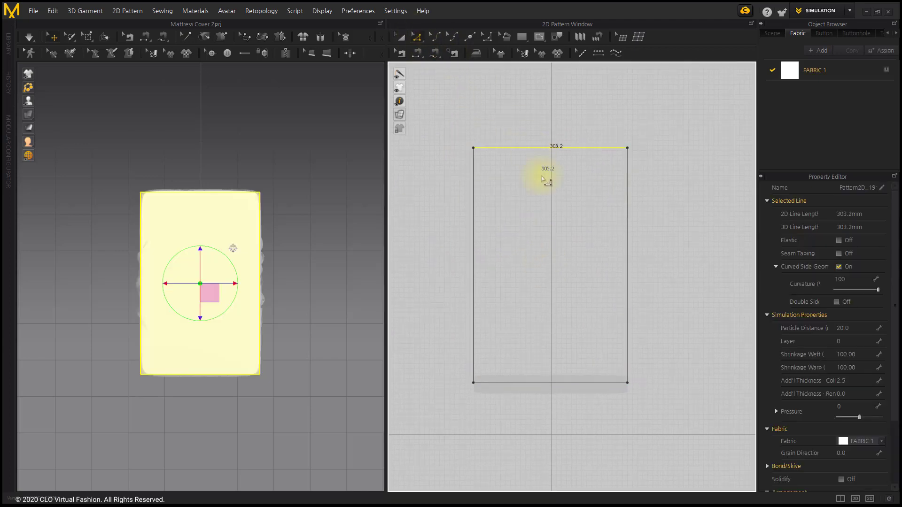
shift+click(564, 382)
right_click(564, 383)
click(621, 434)
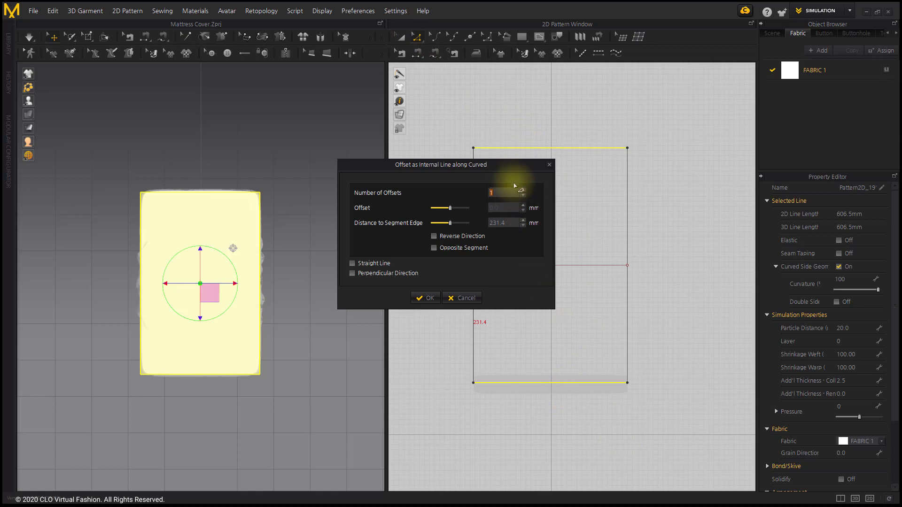
drag(509, 167, 420, 165)
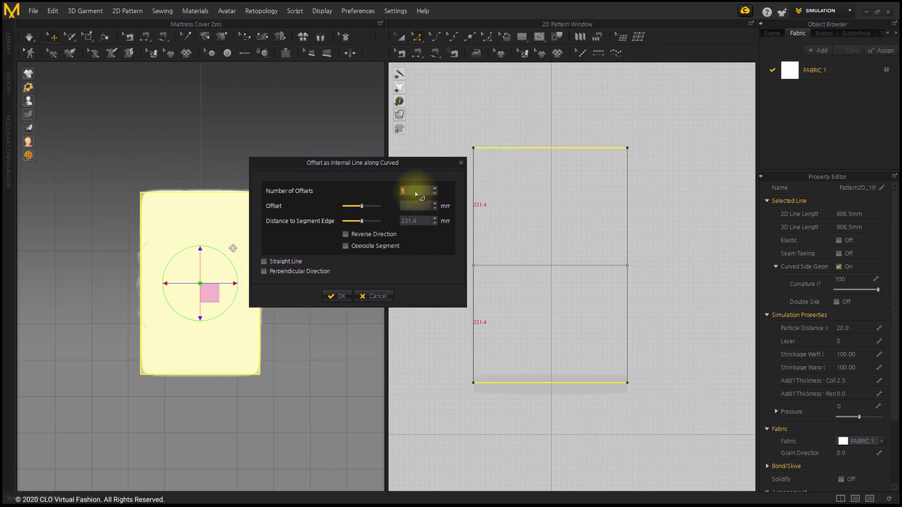
scroll(416, 194, up, 9)
scroll(416, 194, up, 4)
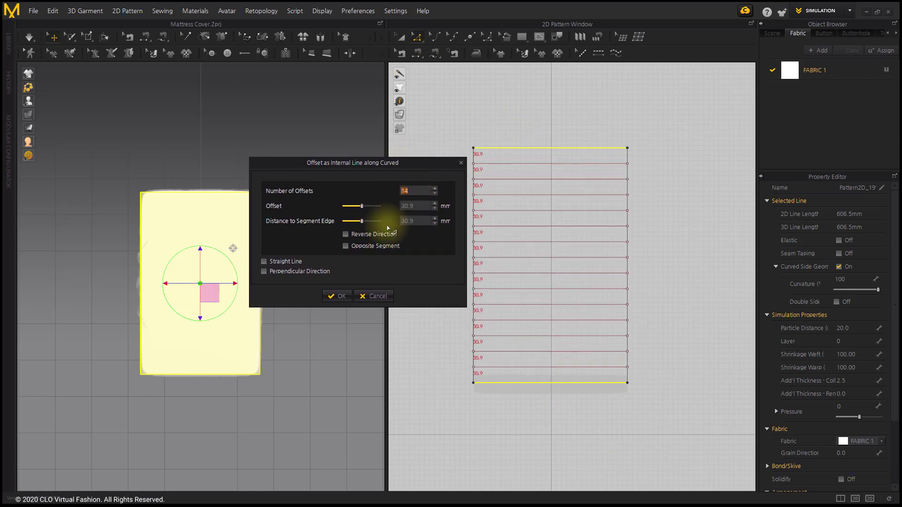
click(338, 296)
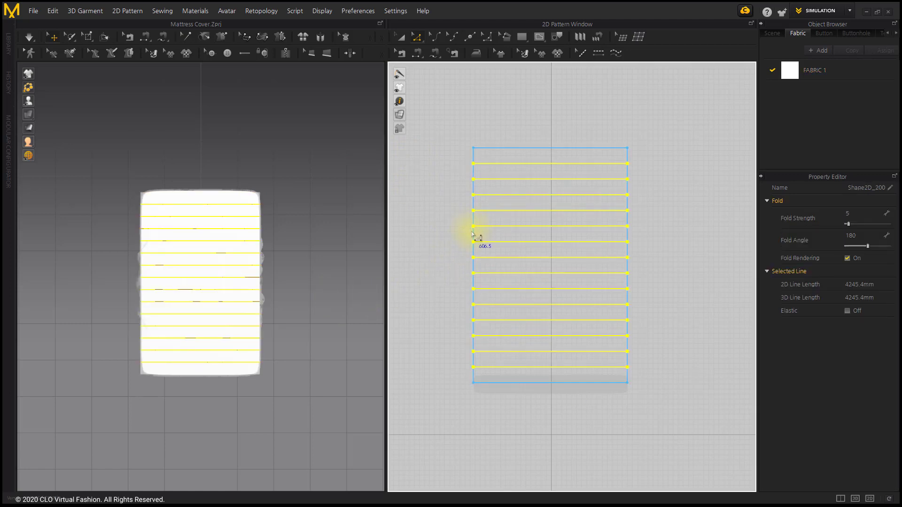
Step: Offset the rectangle's two long side edges as 8 evenly spaced internal lines to complete the box grid
click(473, 235)
shift+click(628, 236)
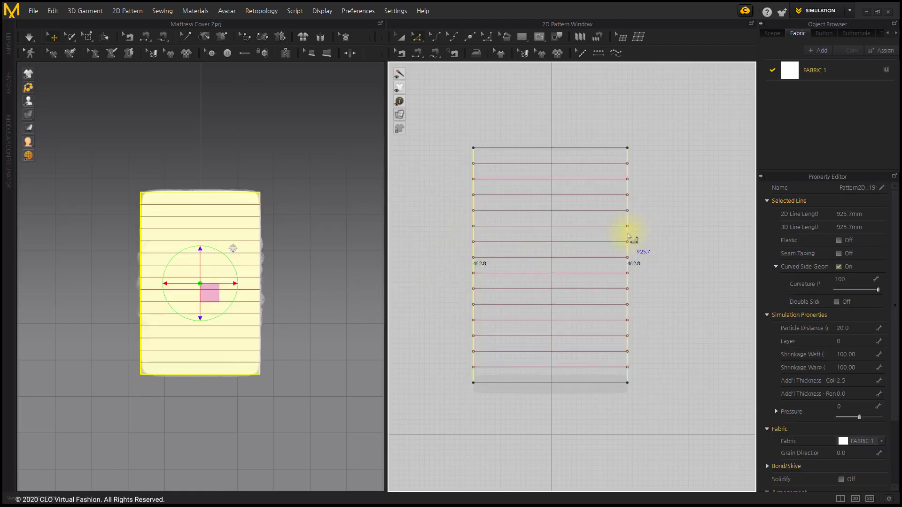
right_click(628, 237)
click(667, 297)
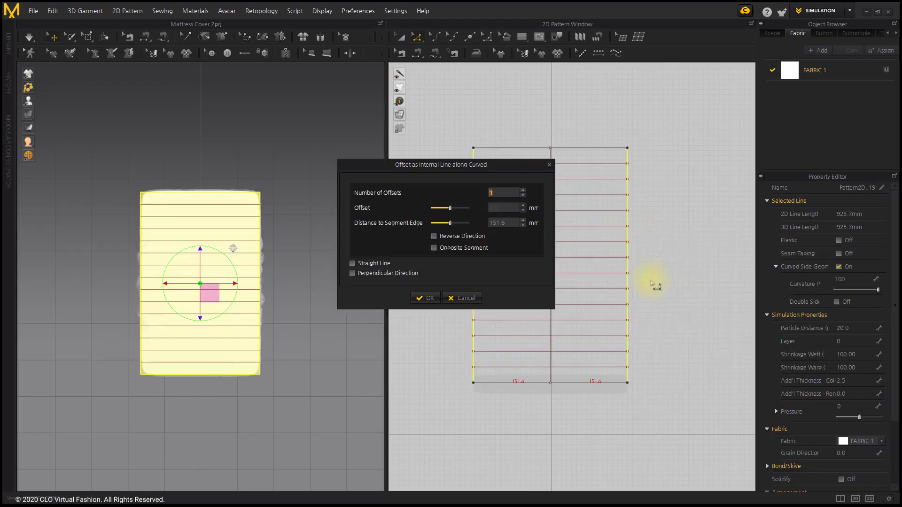
drag(490, 165, 358, 158)
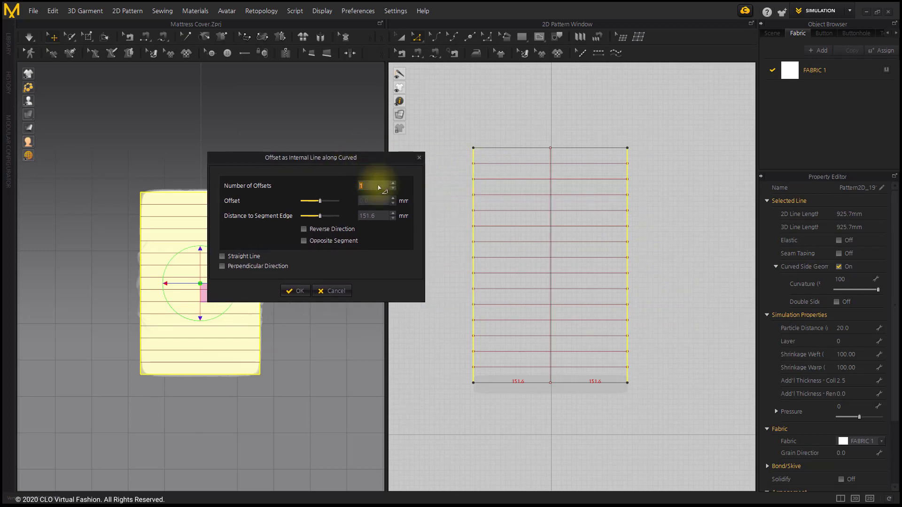
text(7)
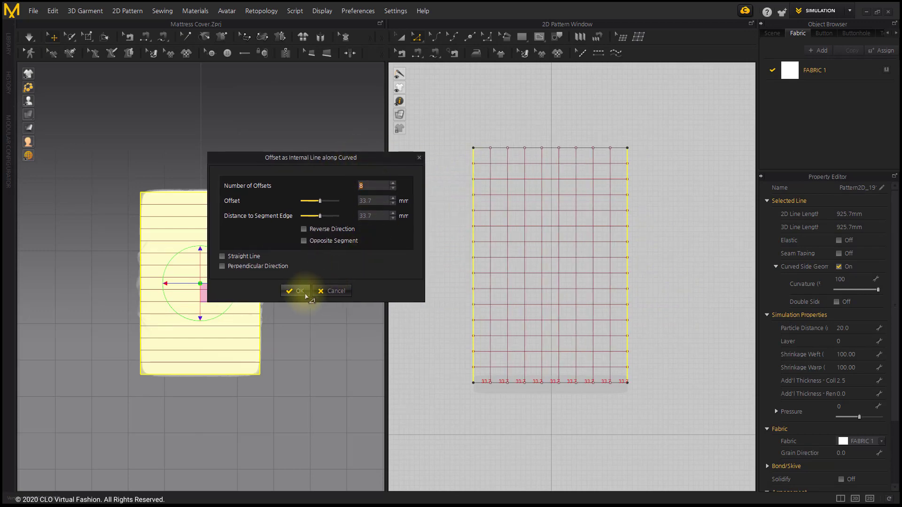
click(300, 290)
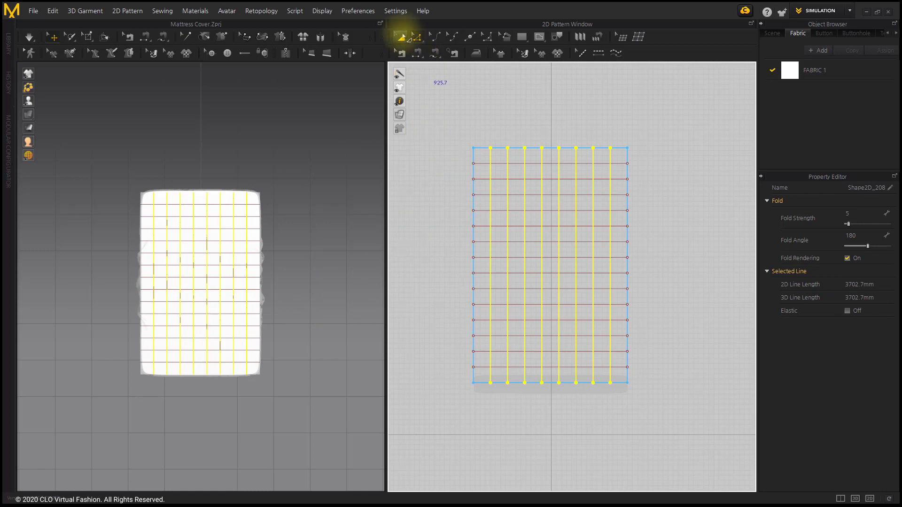
Step: Create a Layer Clone (Over) of the gridded rectangle and place it beside the original in the 2D pattern area
click(399, 36)
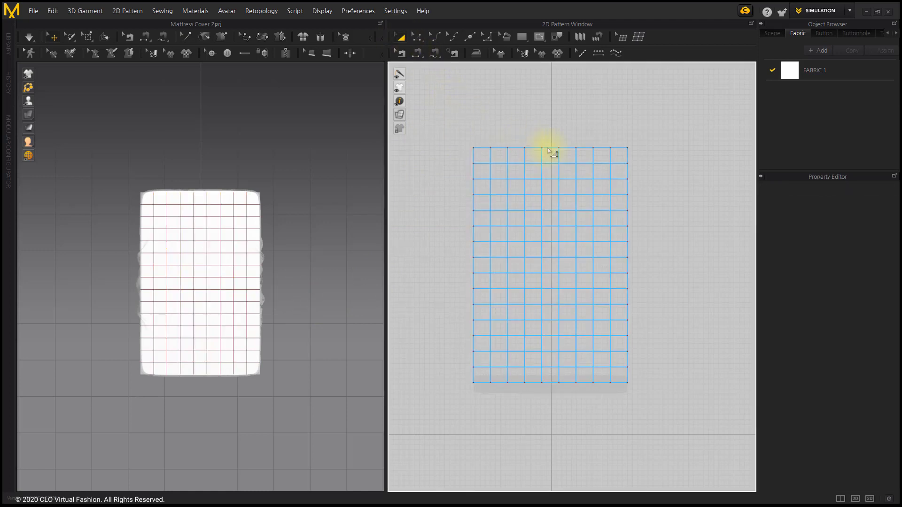
middle_drag(548, 150, 506, 157)
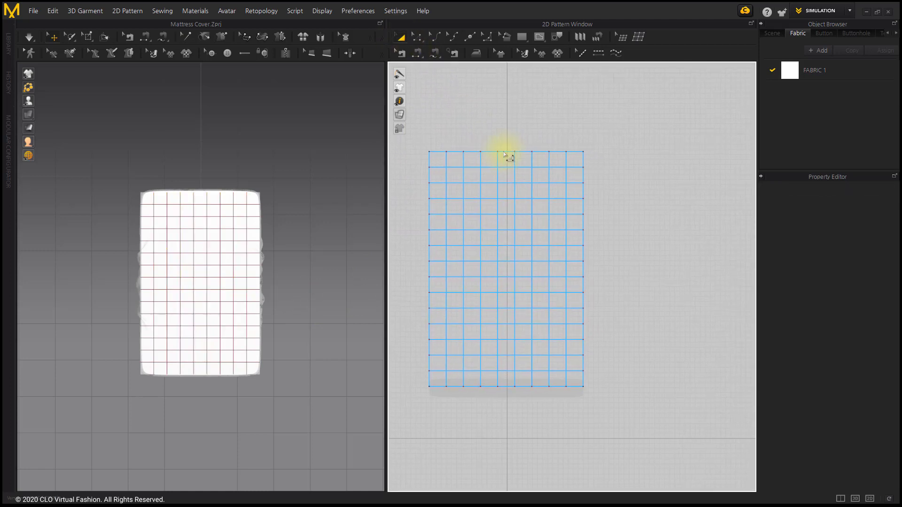
right_click(581, 163)
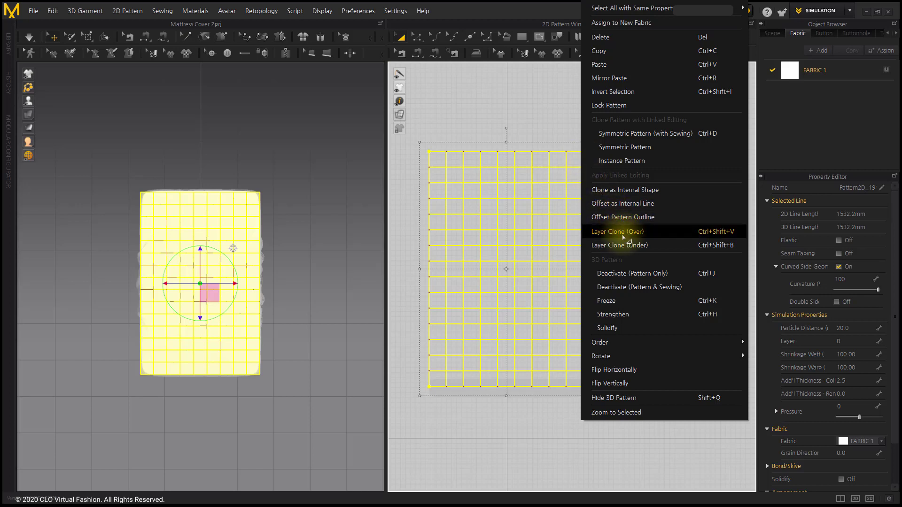
click(629, 232)
click(678, 285)
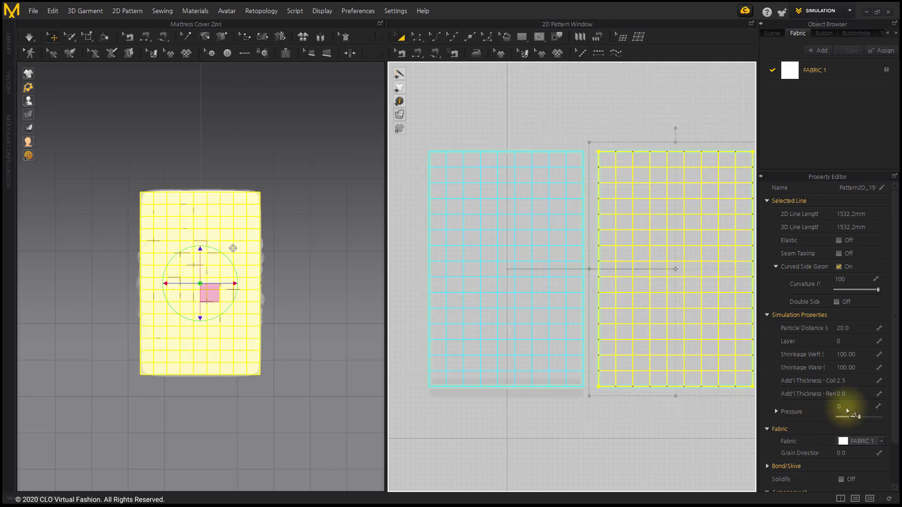
Step: Set the pressure to 20 on the cloned layer and -20 on the original gridded pattern
click(847, 407)
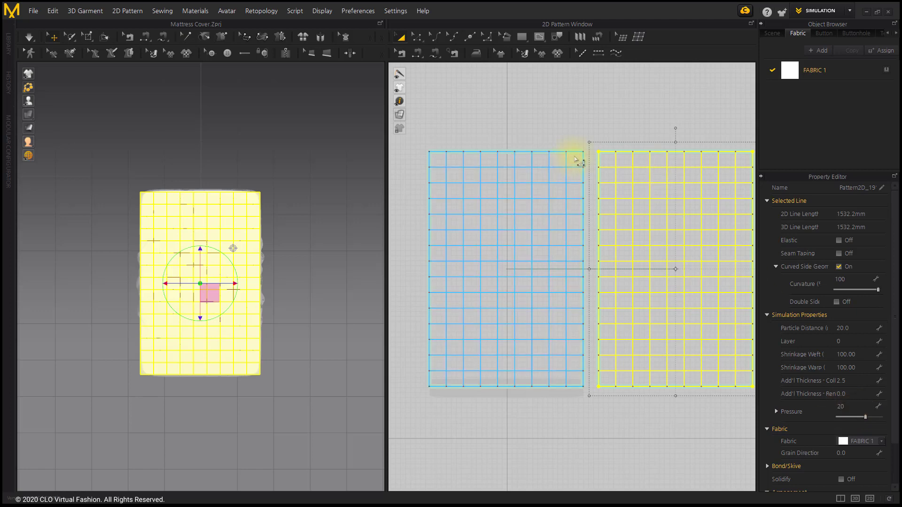
click(578, 157)
click(855, 408)
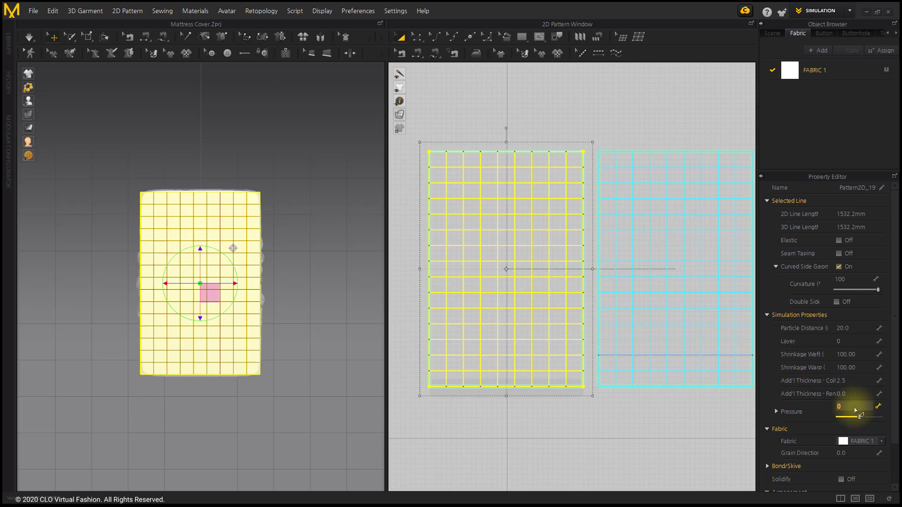
key(Return)
click(316, 282)
Step: Display the 3D garment with the Textured Surface style
right_drag(232, 346, 322, 322)
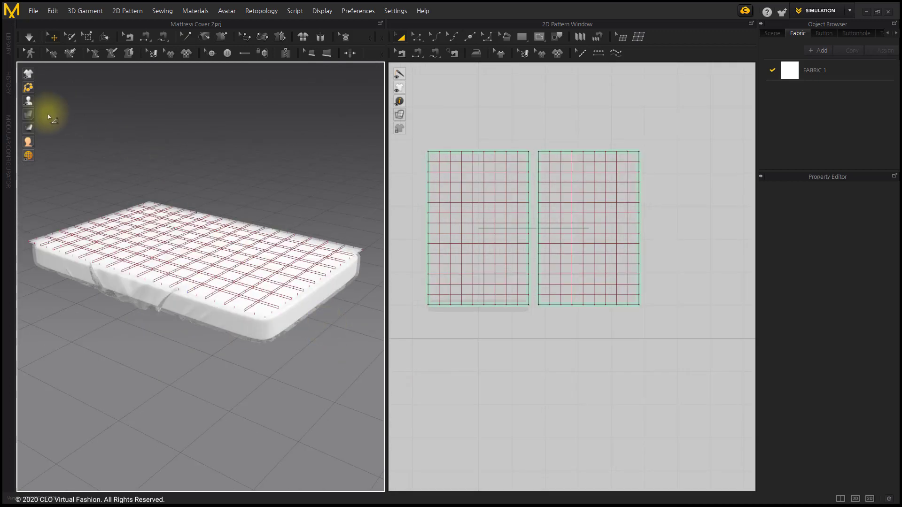
mouse_move(30, 115)
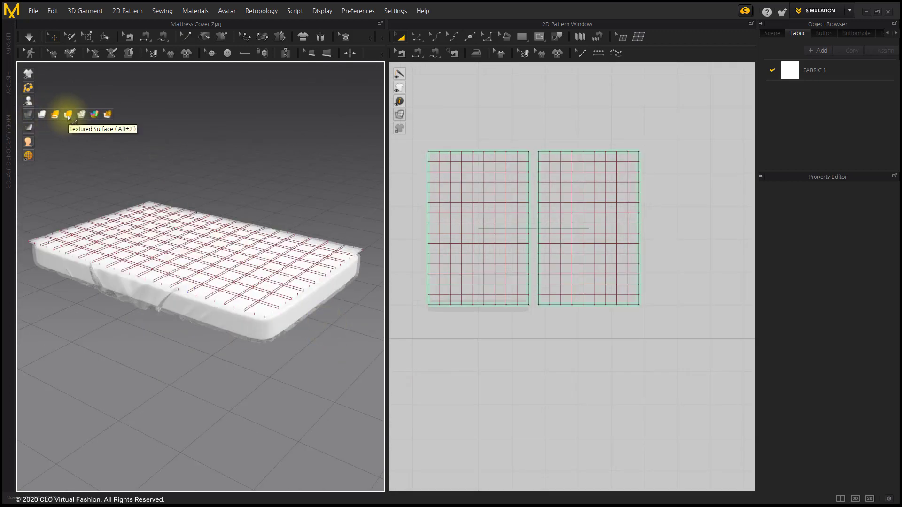
click(68, 116)
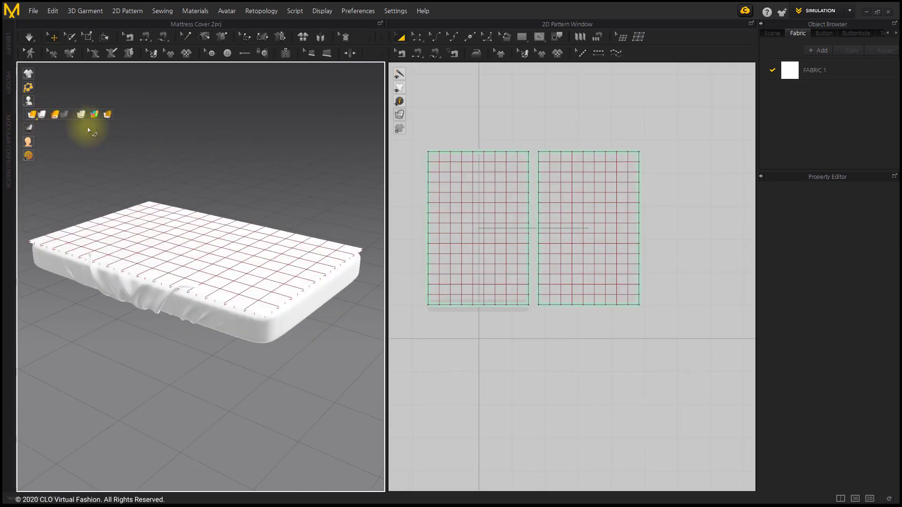
Step: Freeze the mattress cover pattern in 3D
click(278, 332)
right_click(276, 332)
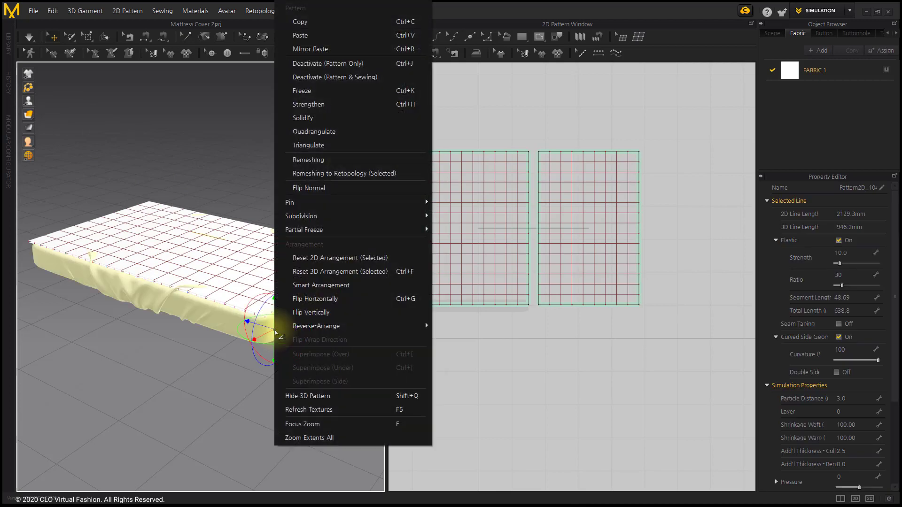
click(306, 94)
Step: Raise both gridded layers slightly above the mattress in 3D and simulate them until they drape onto it
click(419, 127)
key(ctrl+a)
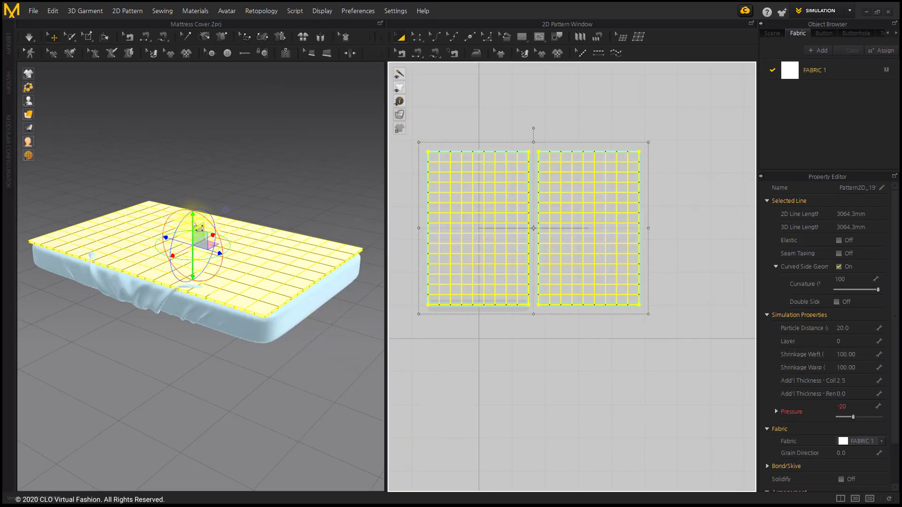
drag(196, 223, 196, 218)
click(226, 157)
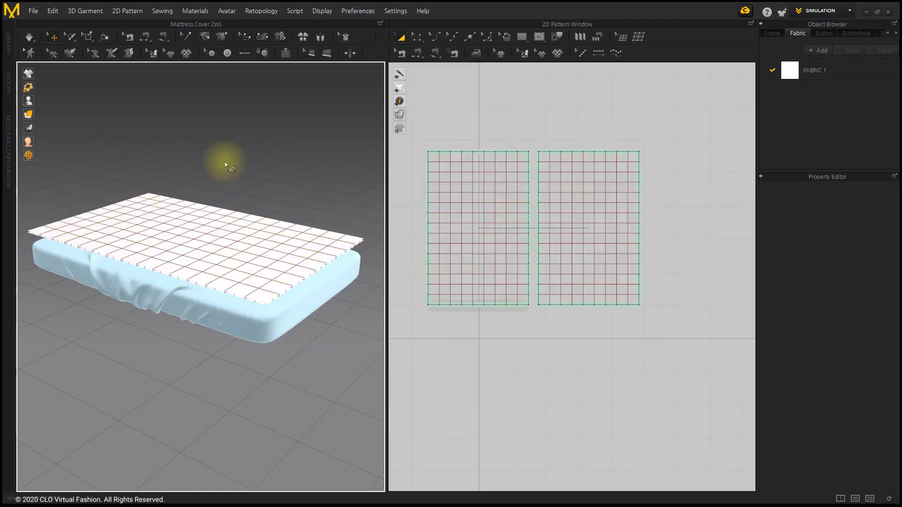
click(29, 37)
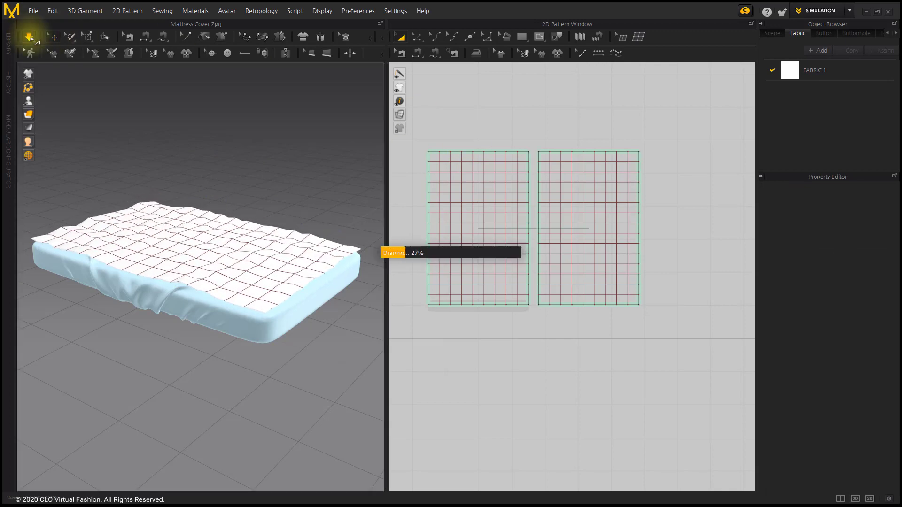
click(29, 37)
Step: Set the particle distance of both gridded layers to 10
click(526, 159)
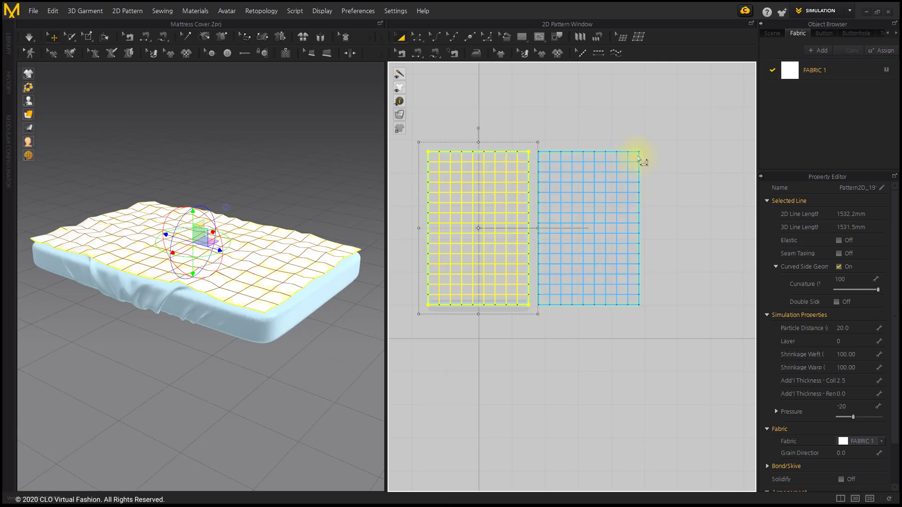
shift+click(639, 159)
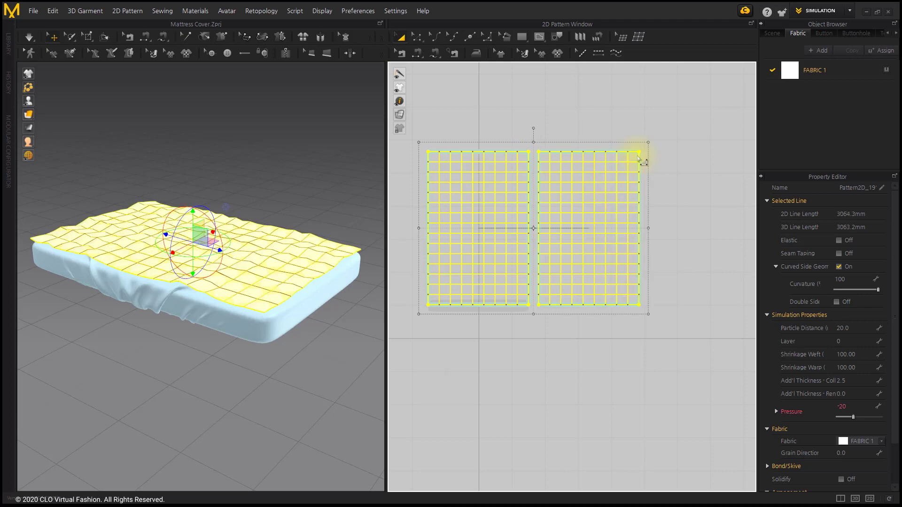
click(862, 329)
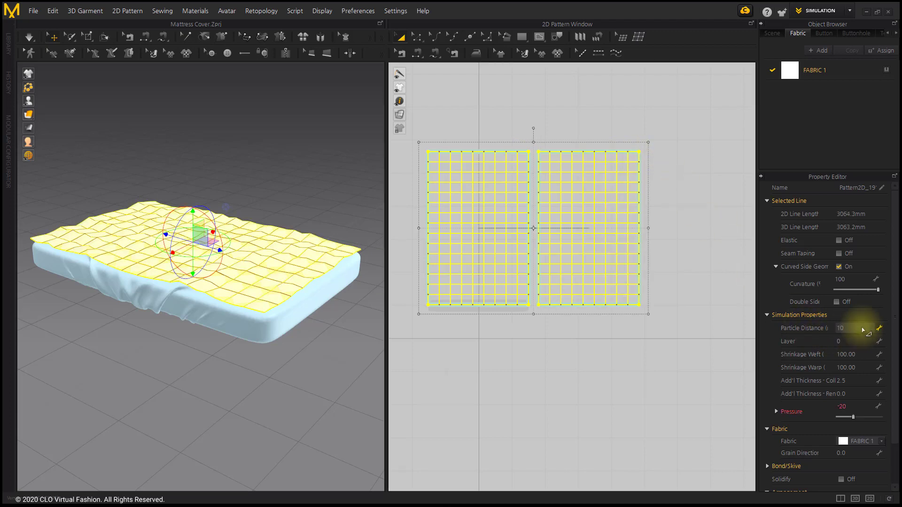
text(10)
key(Return)
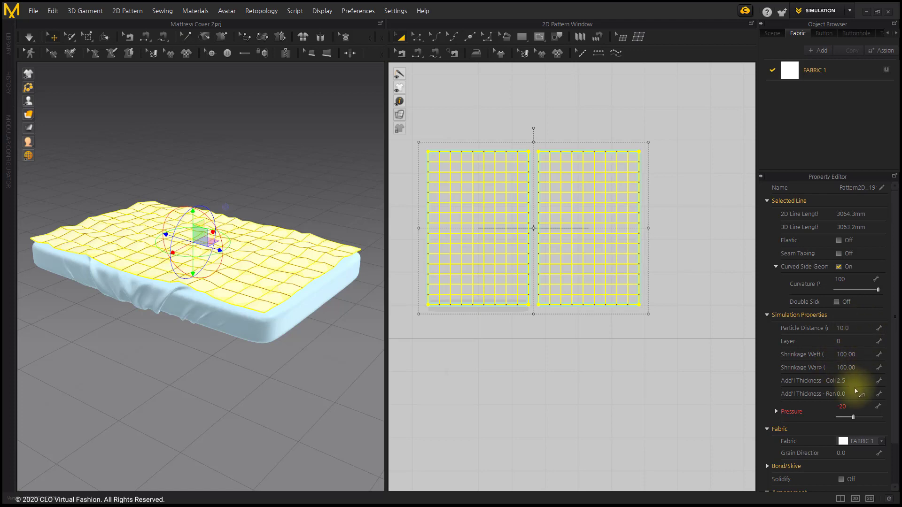
Step: Set the pressure to 30 on the cloned layer and -30 on the original, and run the simulation
click(650, 348)
click(640, 306)
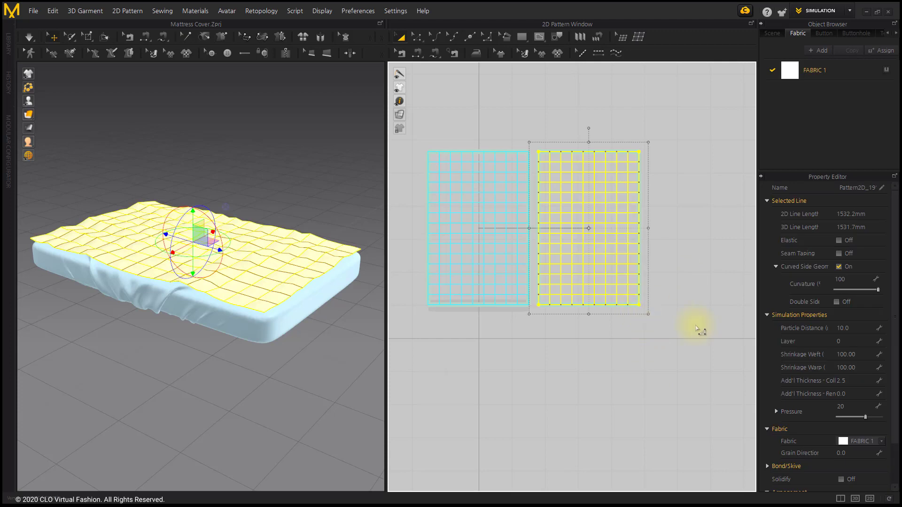
click(856, 410)
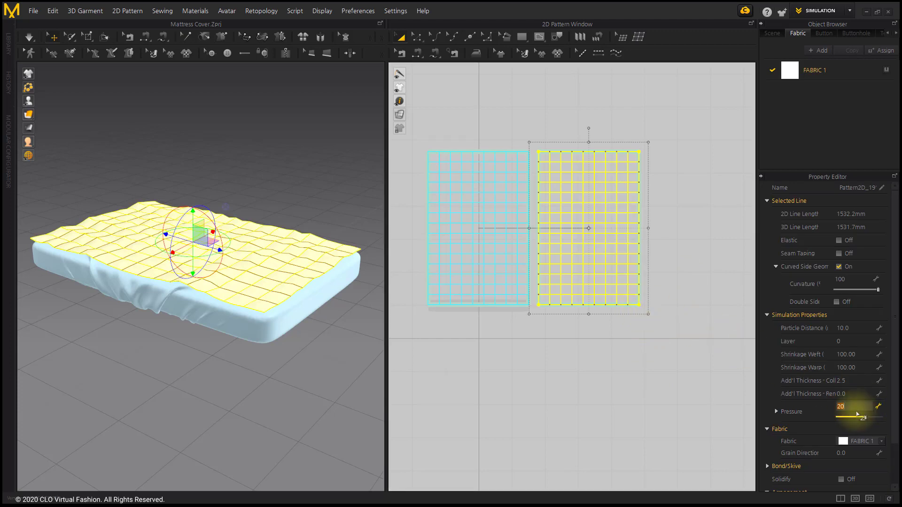
key(Return)
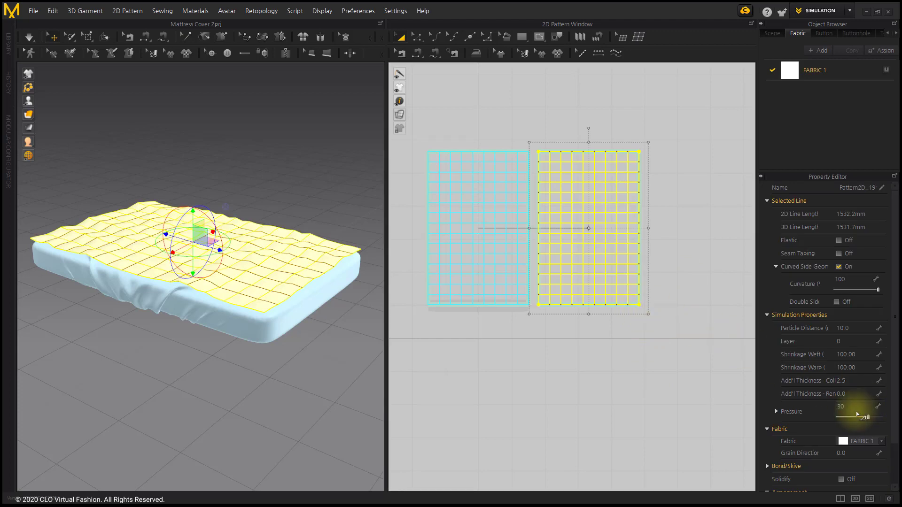
click(524, 306)
click(863, 408)
key(Return)
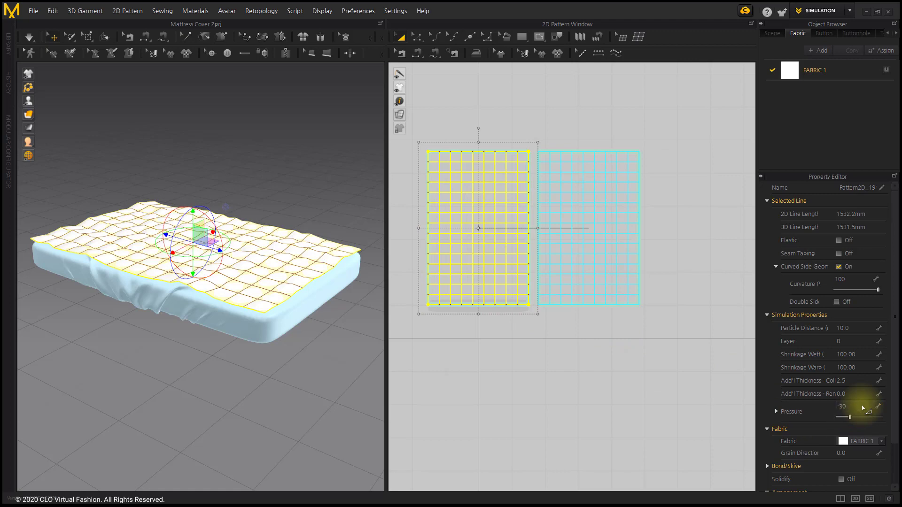
click(553, 362)
key(space)
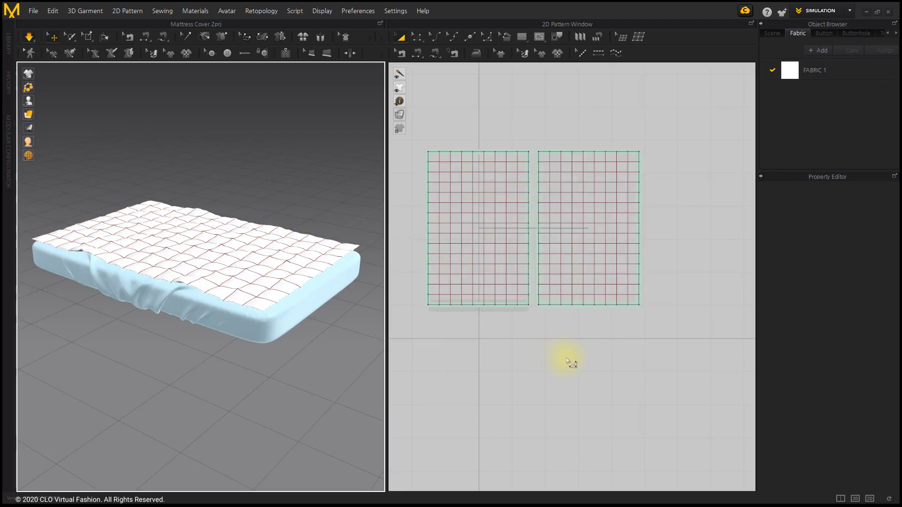
Step: Enable Elastic with a ratio of 98 on the original gridded layer's lines and run the simulation
key(space)
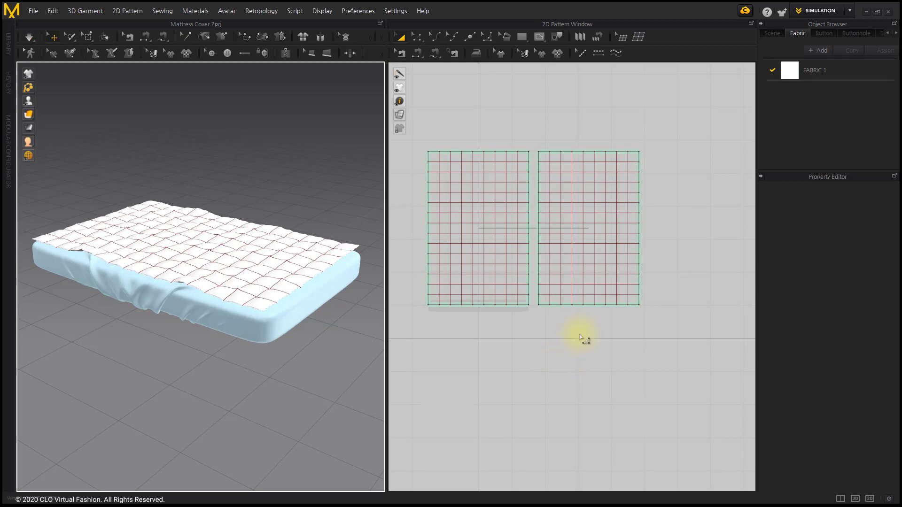
click(526, 157)
click(526, 159)
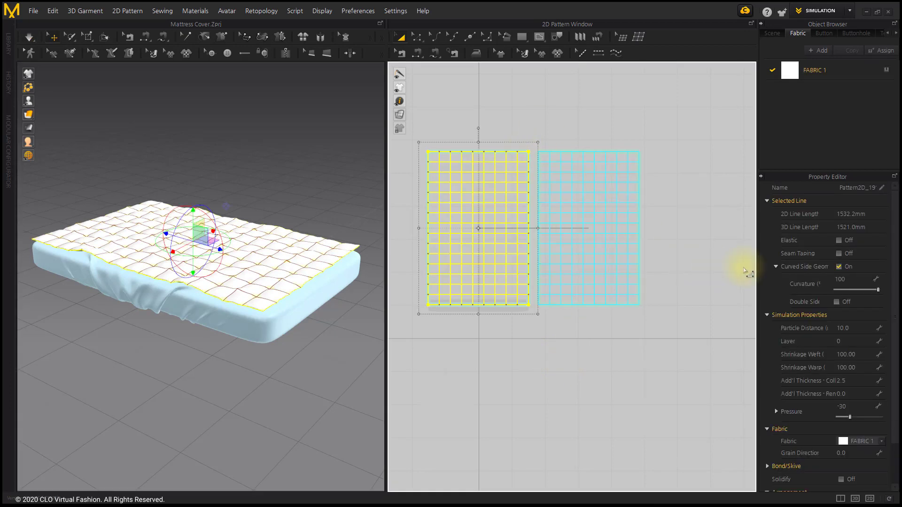
click(838, 240)
click(848, 276)
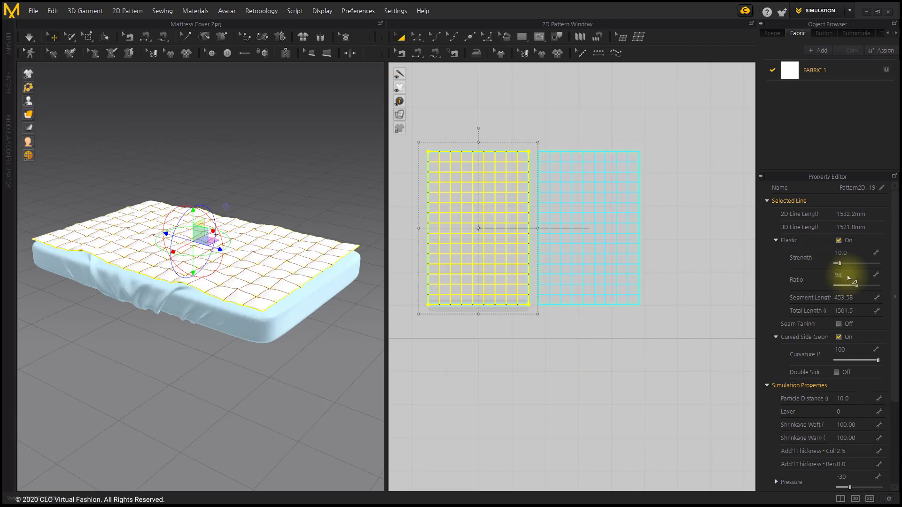
click(455, 358)
key(space)
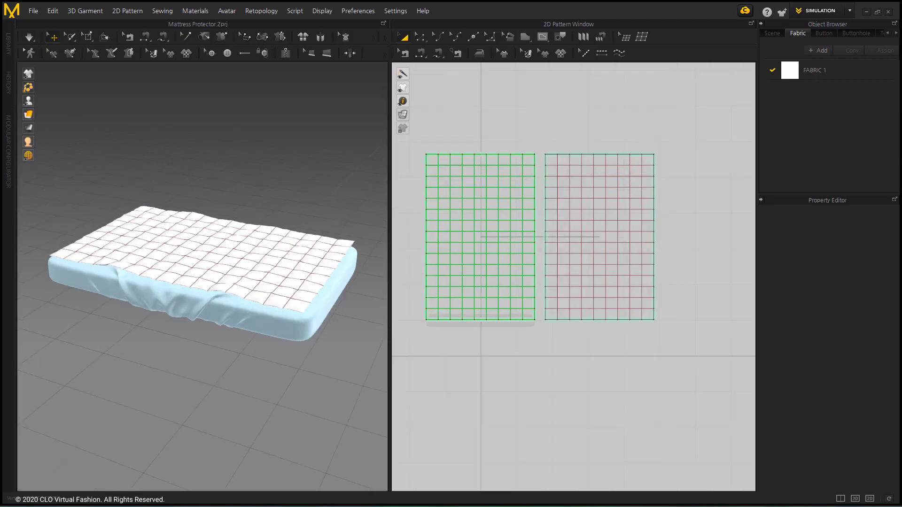
Step: Draw a narrow rectangular strip pattern about 230 by 29 mm below the cloned gridded layer
click(525, 38)
click(526, 64)
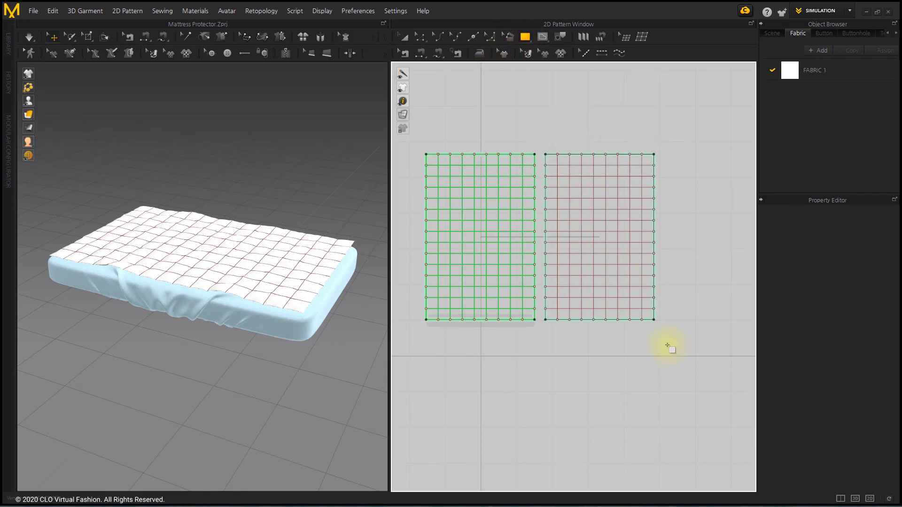
drag(619, 336, 702, 351)
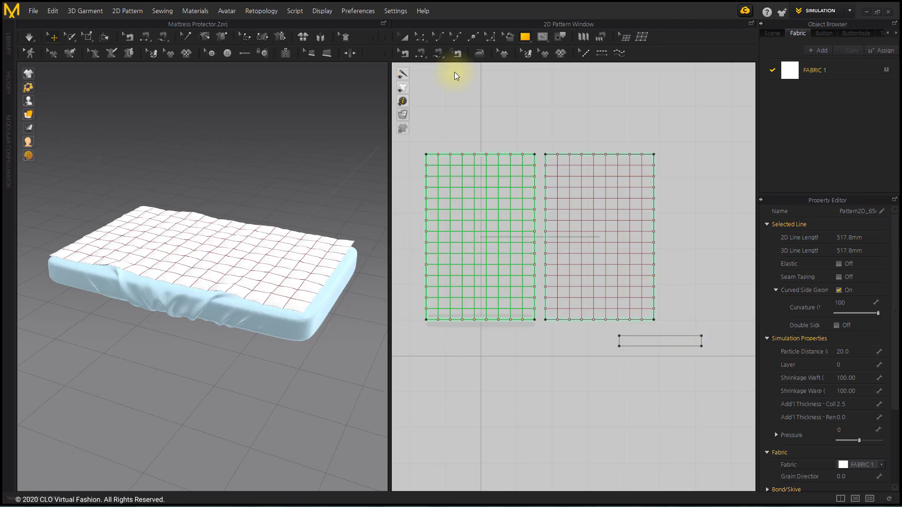
click(408, 35)
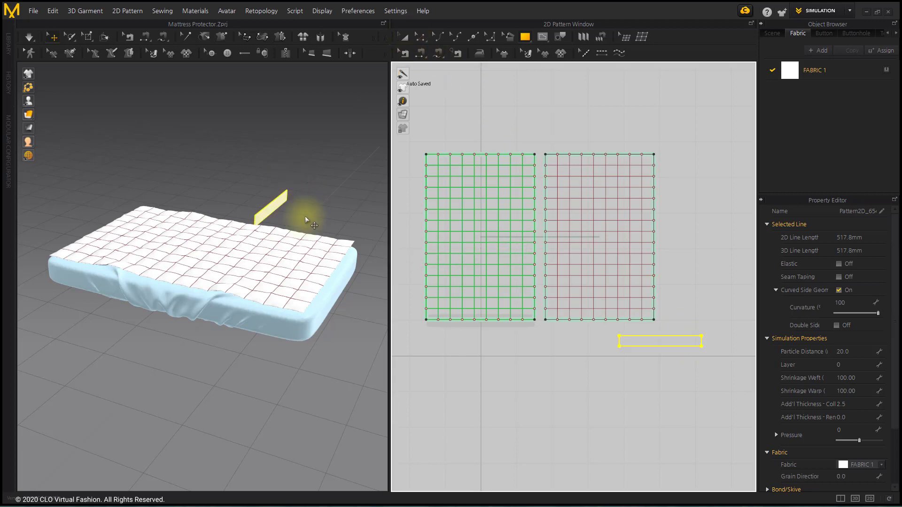
right_drag(302, 212, 292, 217)
scroll(588, 305, up, 5)
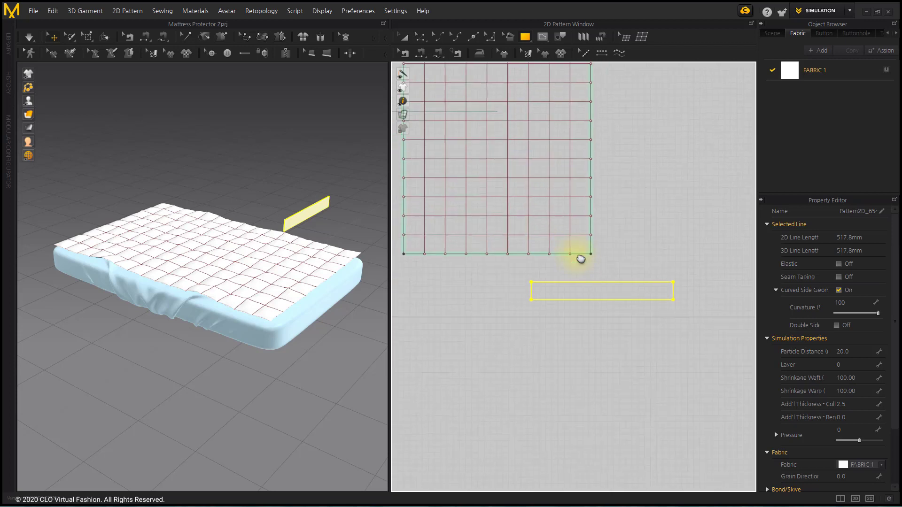
Step: Rotate the strip to a 45-degree diagonal and place it across the cloned layer's lower-right corner
click(403, 37)
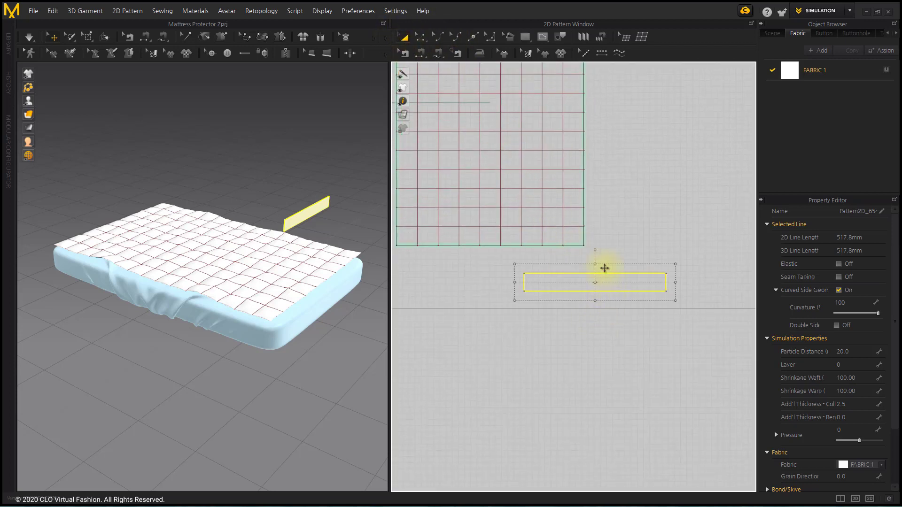
drag(595, 250, 565, 252)
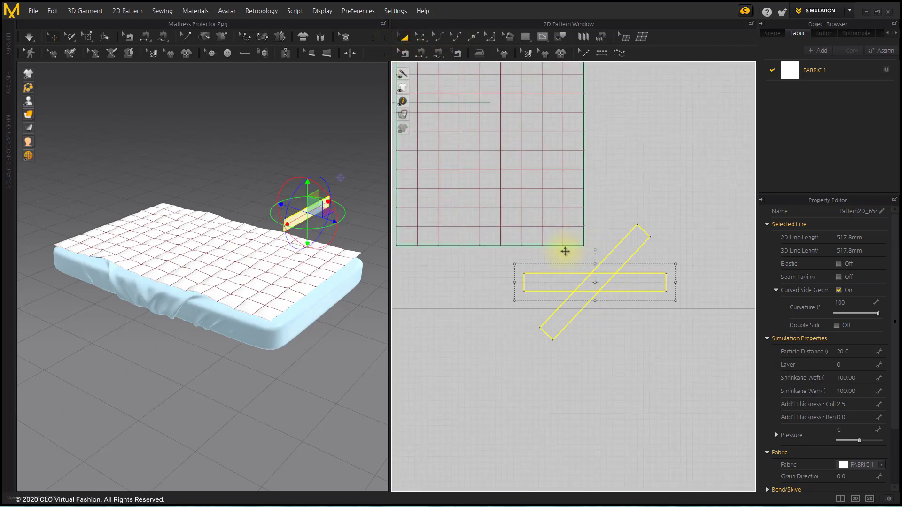
key(ctrl+z)
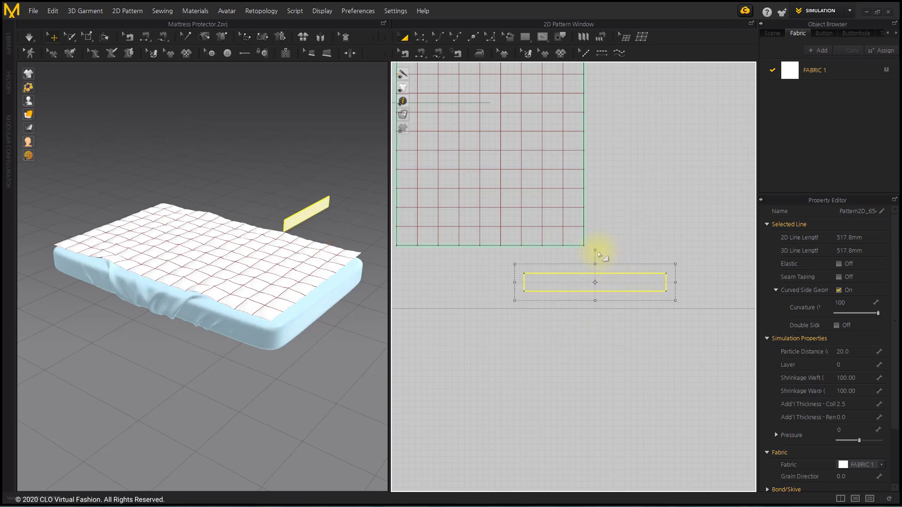
drag(595, 249, 663, 329)
drag(608, 274, 569, 205)
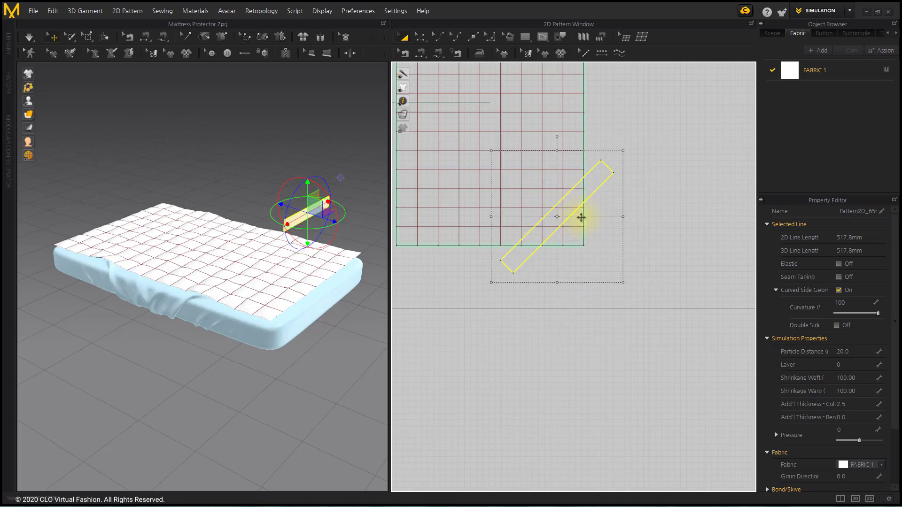
right_drag(579, 216, 598, 252)
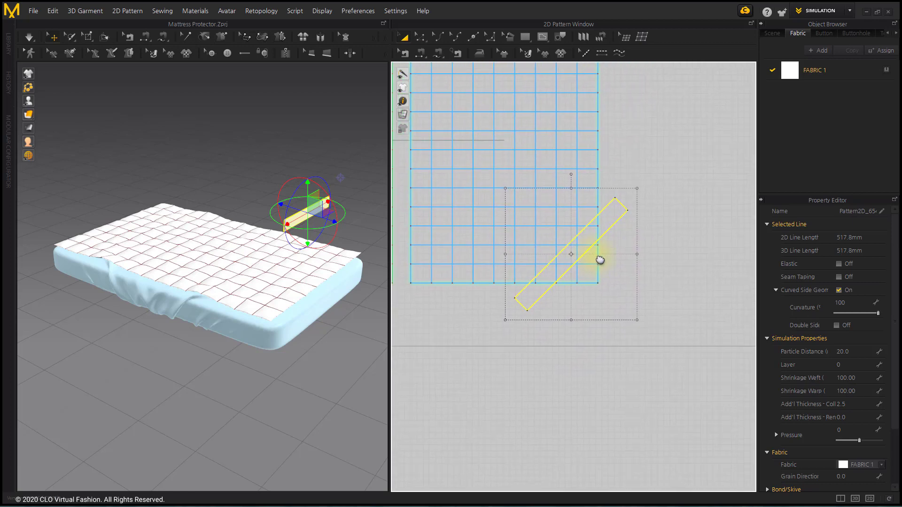
Step: Draw two internal lines across the strip where the cloned layer's side and bottom edges cross it
click(634, 256)
scroll(621, 243, up, 3)
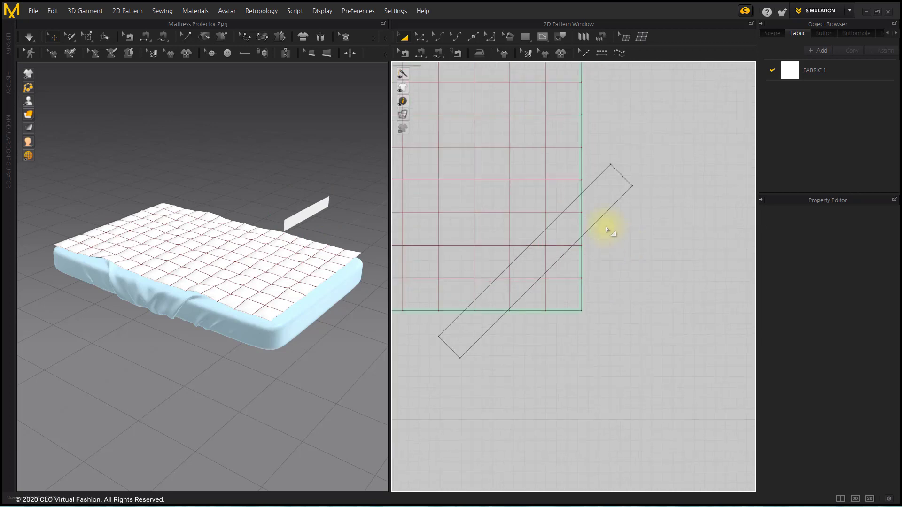
click(541, 38)
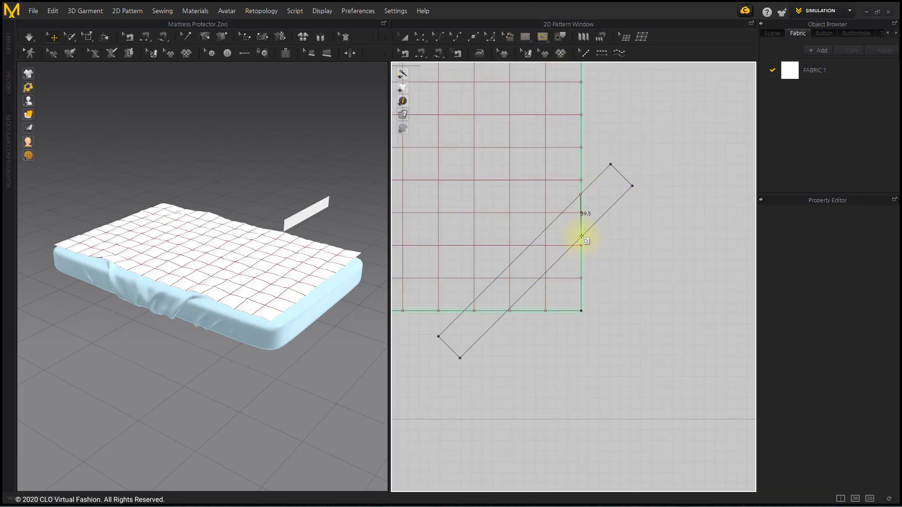
double_click(581, 238)
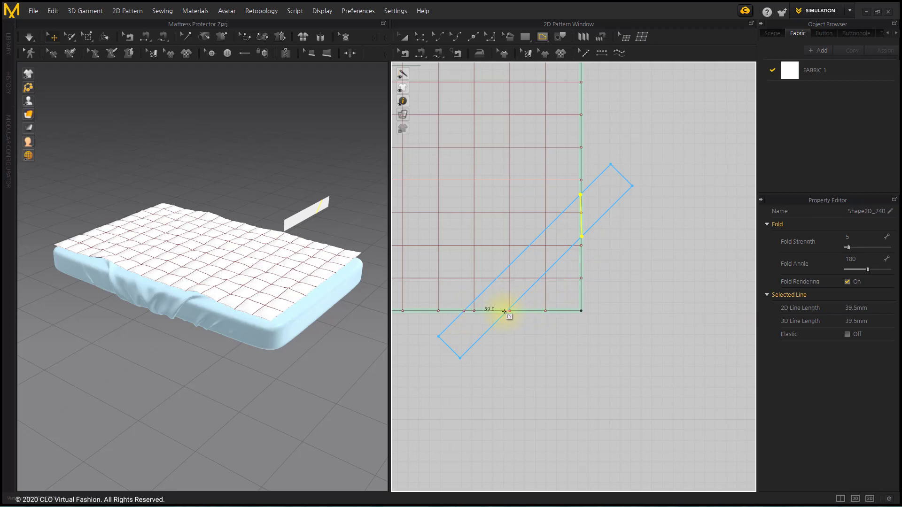
double_click(506, 311)
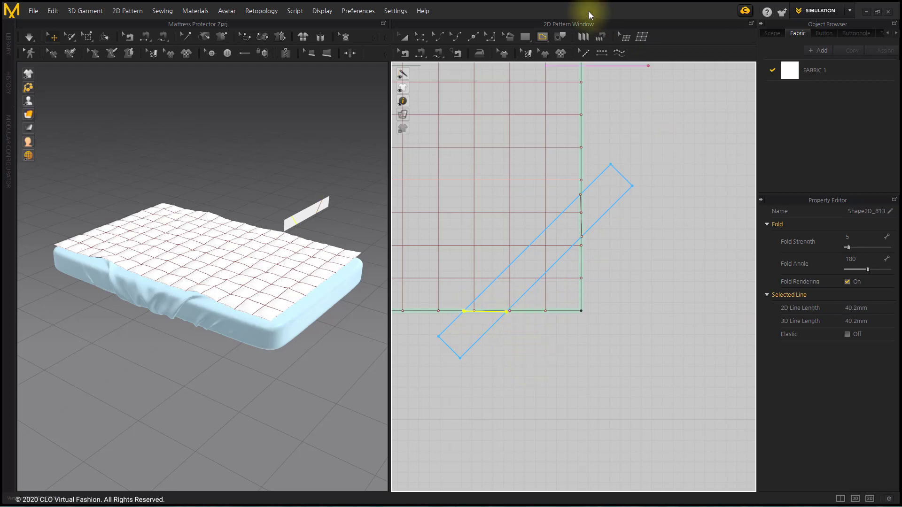
Step: Extend the strip's upper-edge corner points outward so both ends slant roughly parallel to the internal lines
click(421, 38)
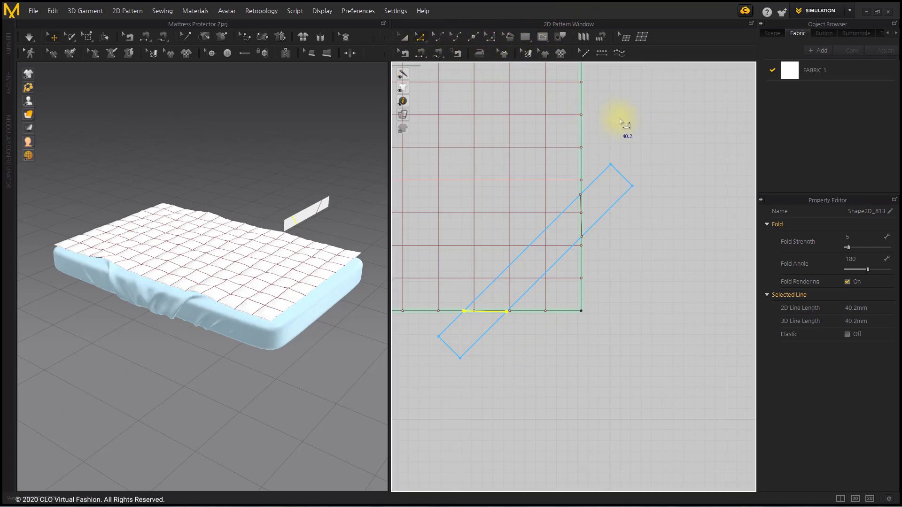
click(611, 165)
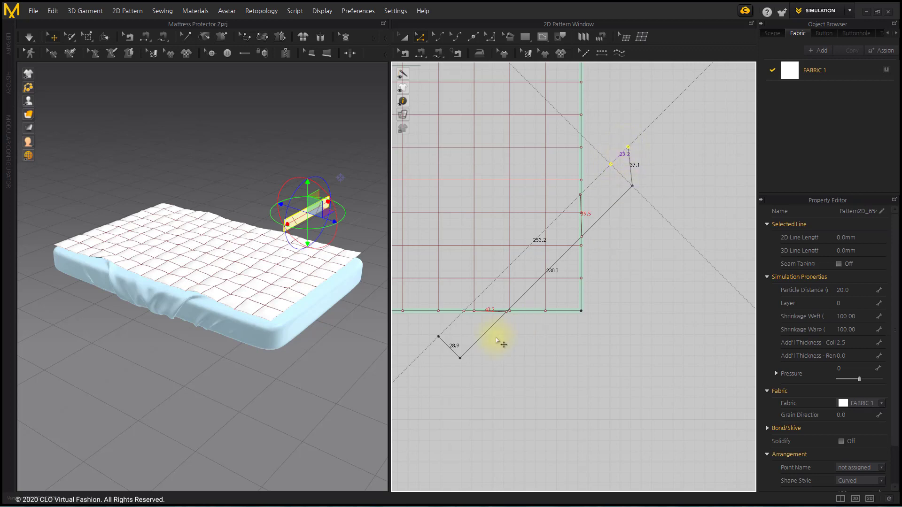
click(497, 339)
drag(439, 338, 417, 356)
click(515, 374)
Step: Move the strip diagonally off the gridded layer to the empty area beside its corner
click(404, 37)
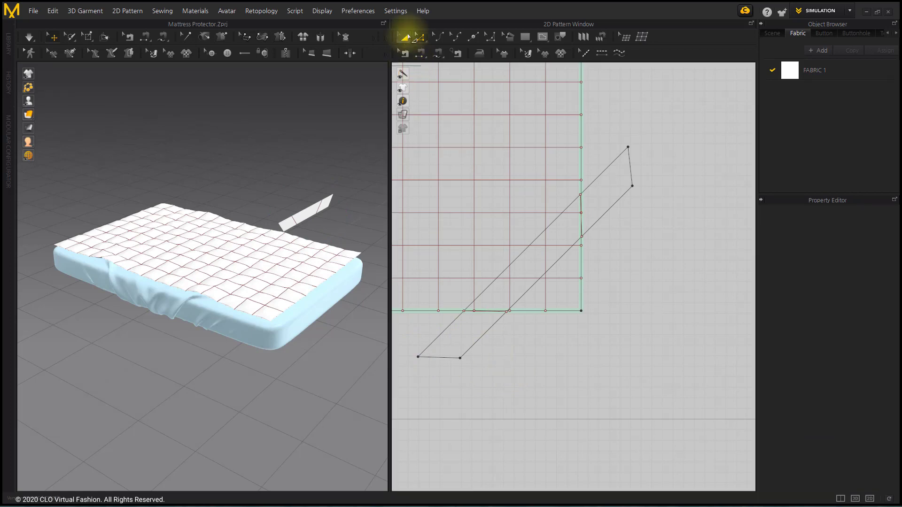
drag(607, 192, 682, 270)
click(638, 227)
scroll(615, 341, down, 4)
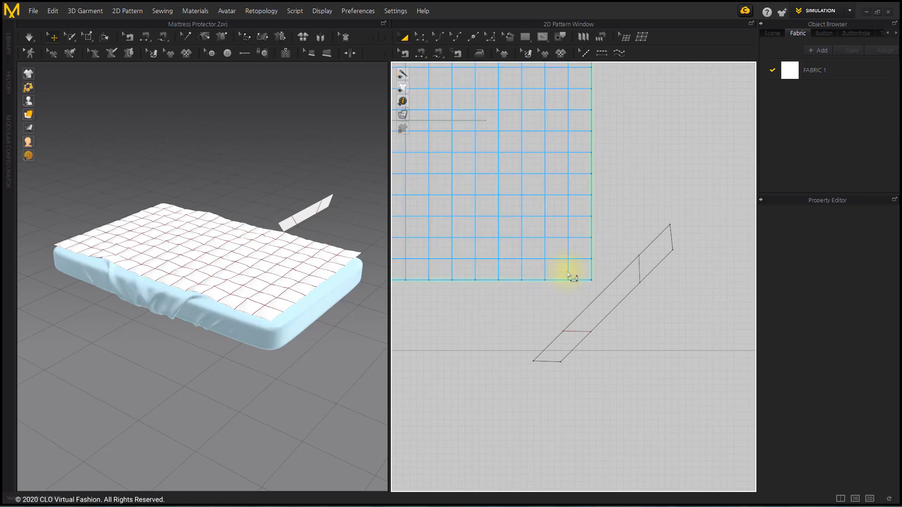
Step: Locate the gridded layer's matching corner in 3D and position the strip at that corner of the mattress
click(261, 304)
scroll(494, 320, down, 3)
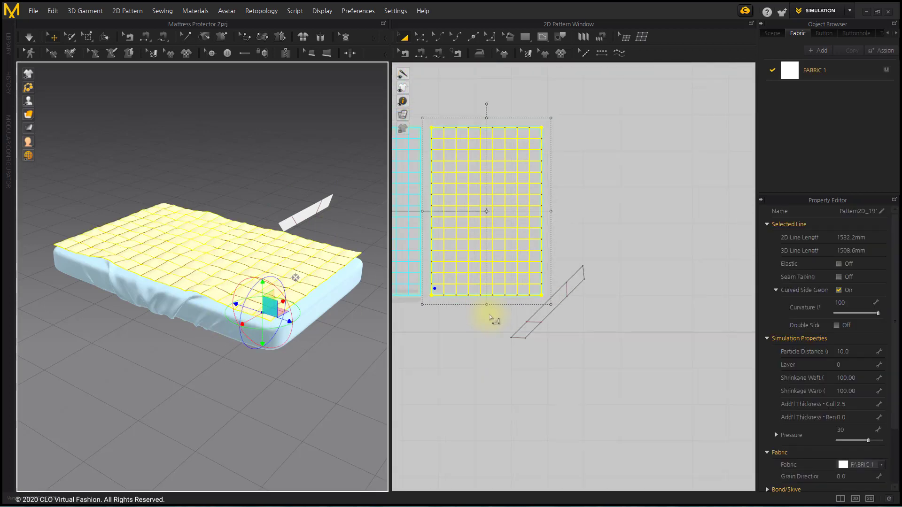
middle_drag(494, 320, 544, 353)
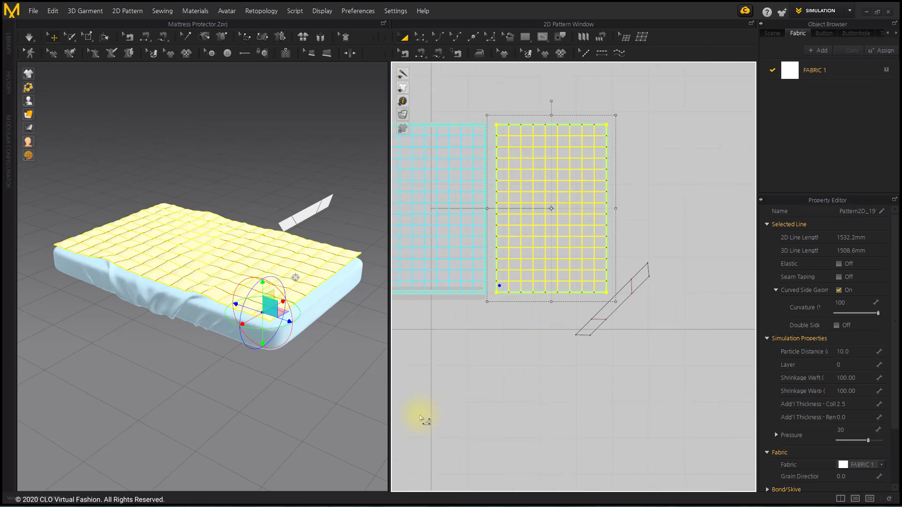
right_drag(331, 357, 259, 283)
click(275, 233)
middle_drag(275, 287, 227, 338)
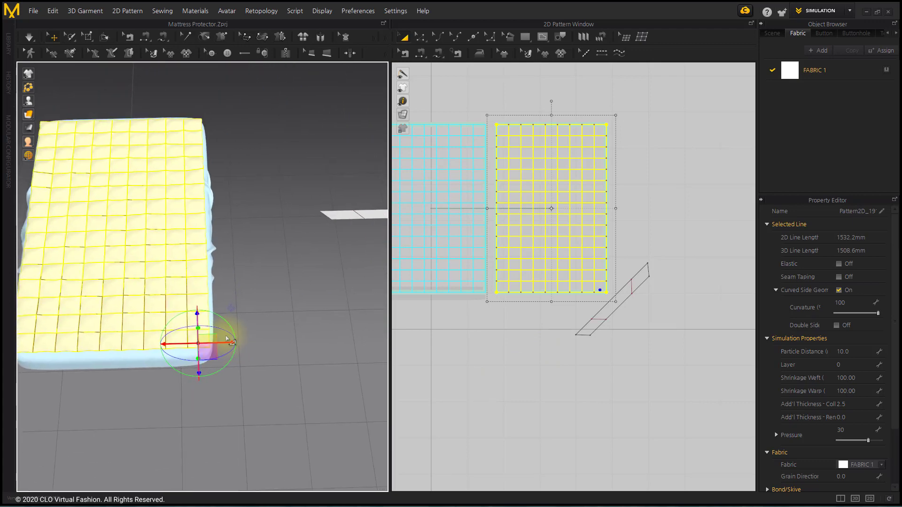
click(352, 207)
scroll(329, 290, down, 5)
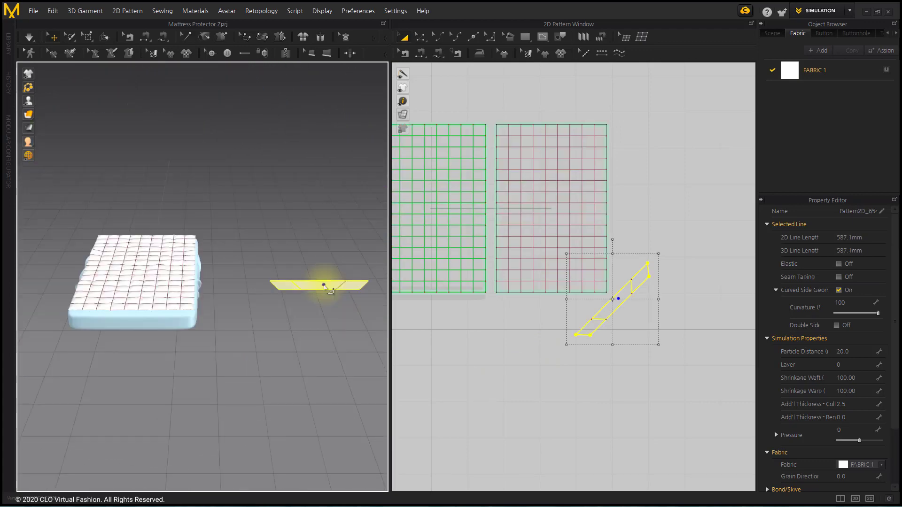
click(324, 284)
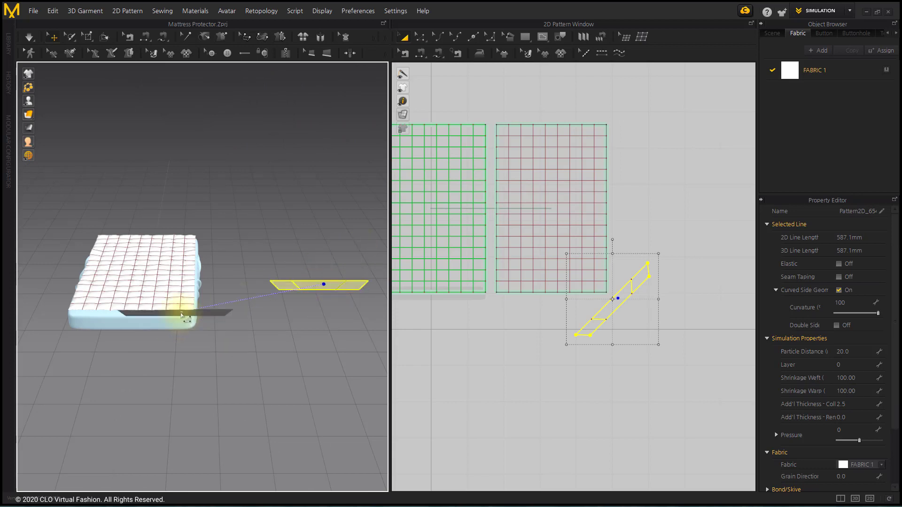
drag(181, 315, 181, 315)
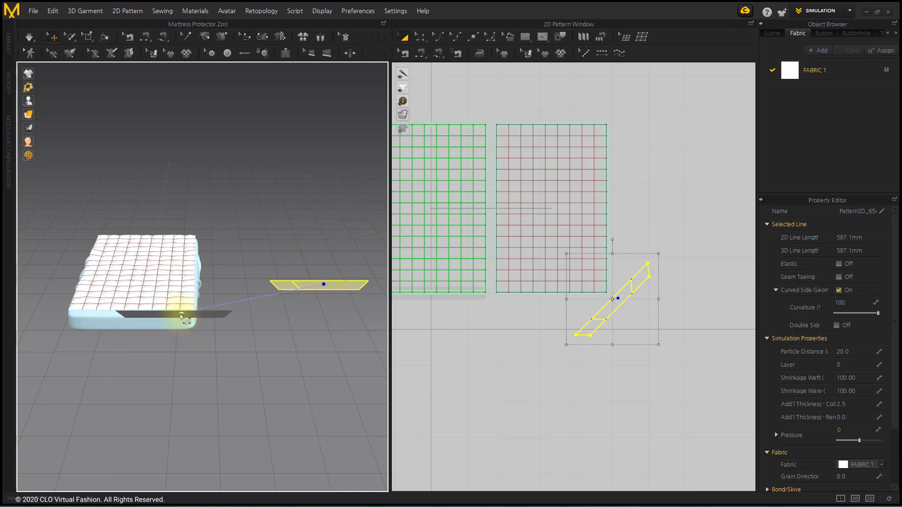
click(181, 317)
Step: Turn the strip diagonally across the mattress corner in 3D and place it just beneath the mattress
right_drag(182, 318, 194, 349)
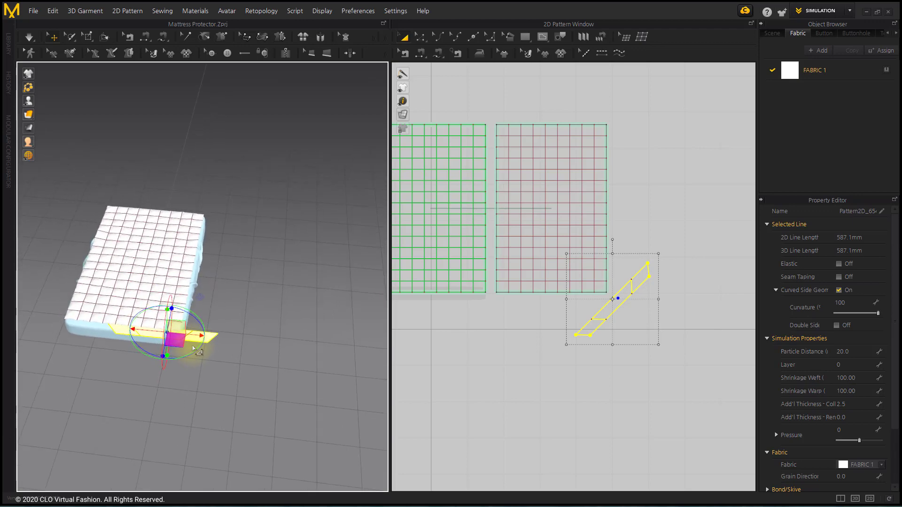
scroll(193, 349, up, 3)
middle_drag(193, 349, 228, 269)
right_drag(191, 298, 188, 272)
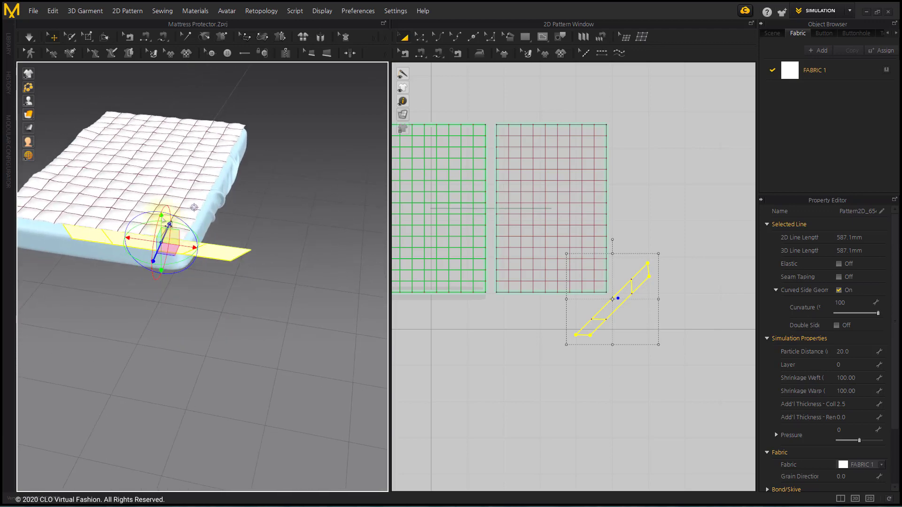
right_drag(169, 225, 176, 314)
drag(170, 302, 189, 266)
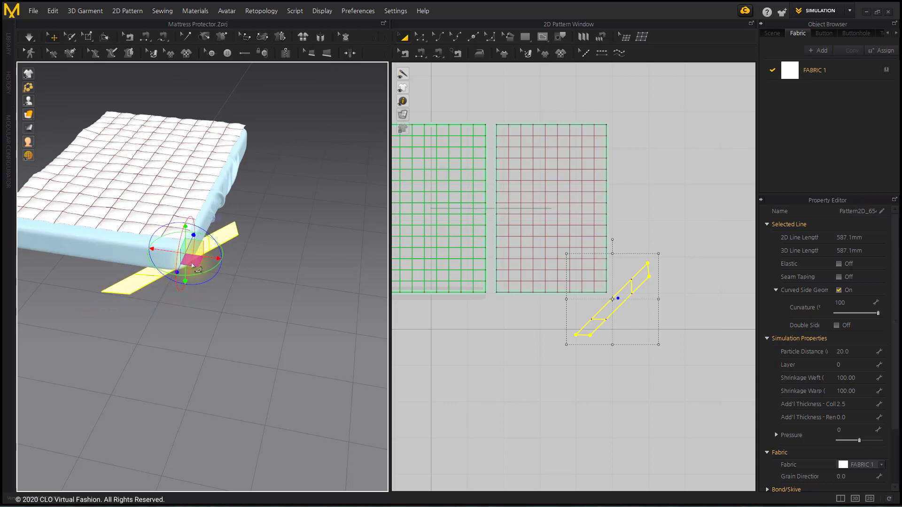
scroll(227, 287, up, 3)
right_drag(227, 288, 214, 248)
mouse_move(213, 244)
mouse_down()
mouse_move(214, 234)
mouse_move(212, 246)
mouse_up()
click(278, 323)
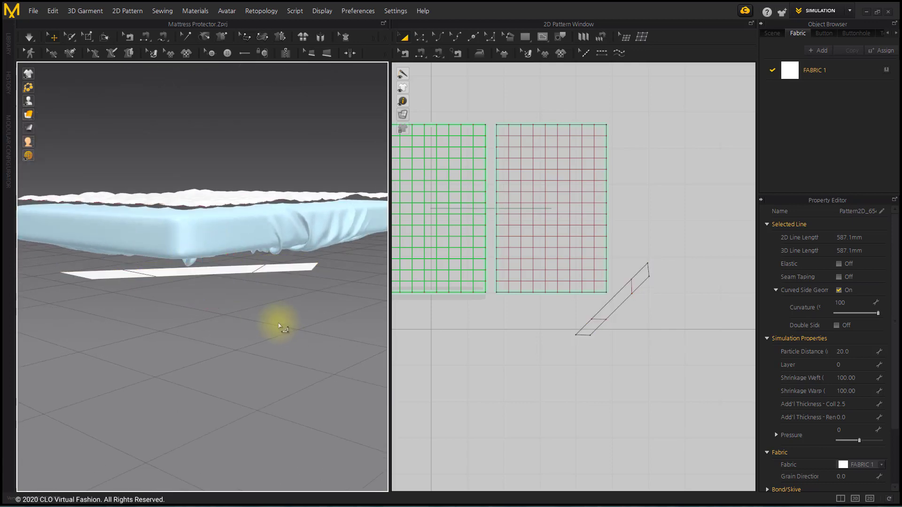
Step: Fold both end sections of the strip upward along its two internal lines around the mattress corner using Fold Arrangement
click(104, 36)
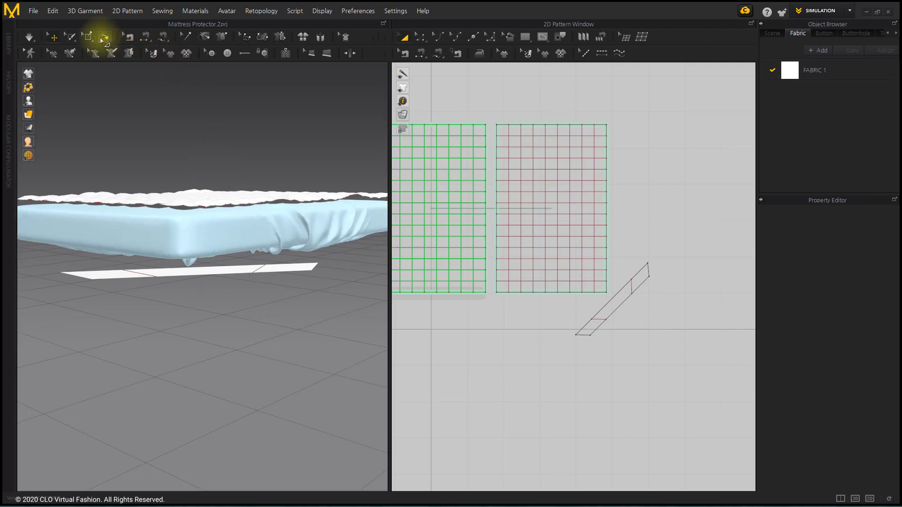
right_drag(279, 266, 272, 307)
click(272, 307)
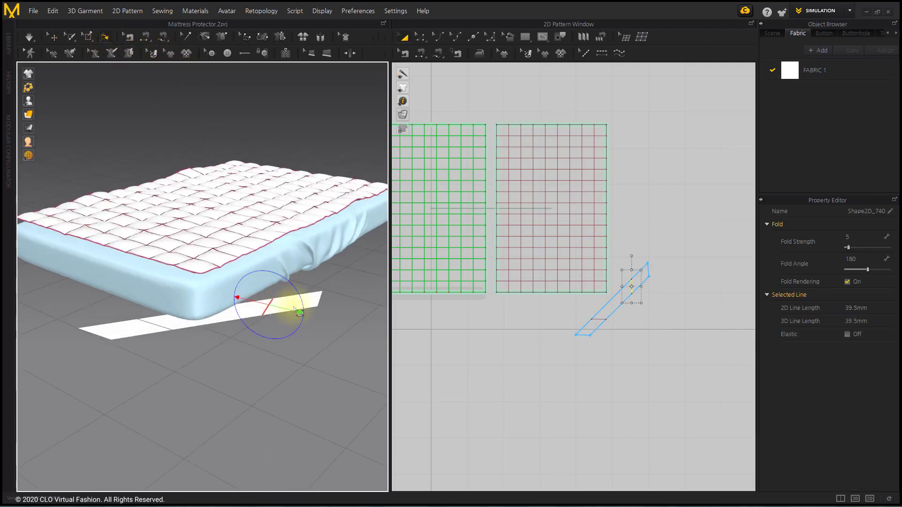
drag(297, 312, 278, 283)
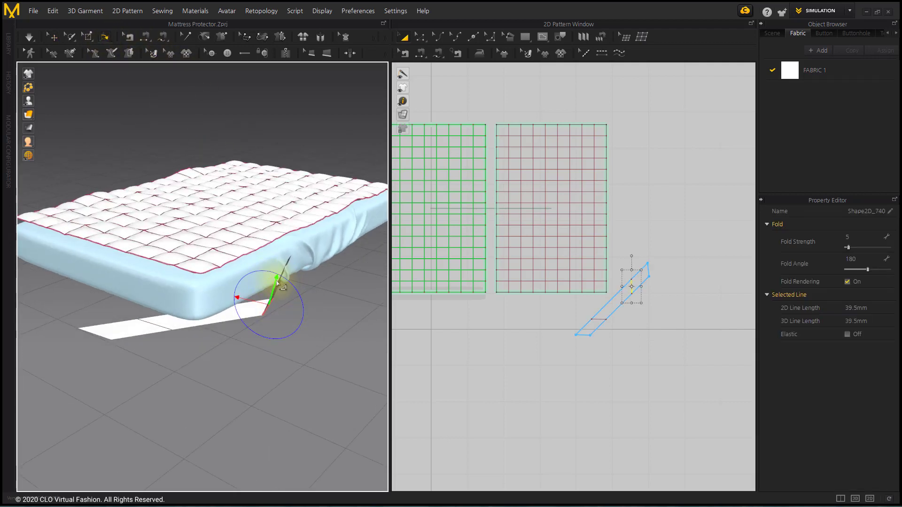
click(150, 329)
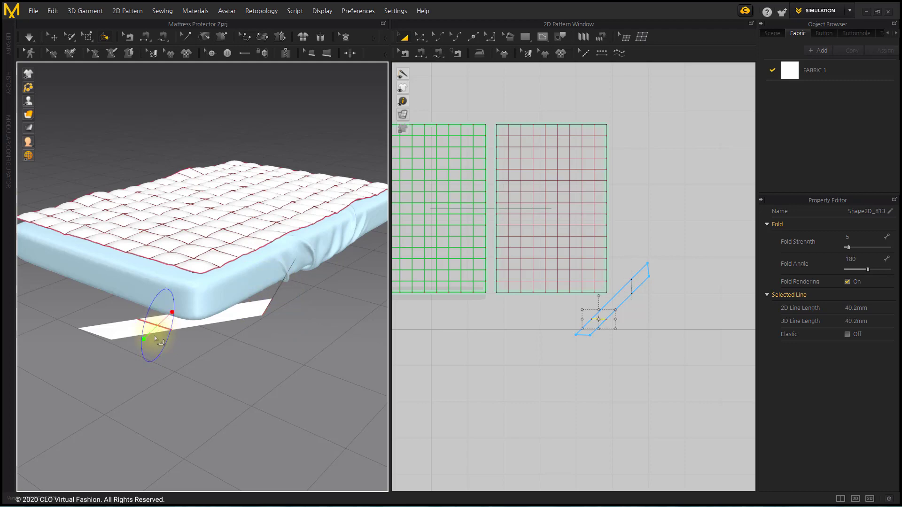
mouse_move(150, 329)
mouse_down()
mouse_move(159, 308)
mouse_move(153, 316)
mouse_up()
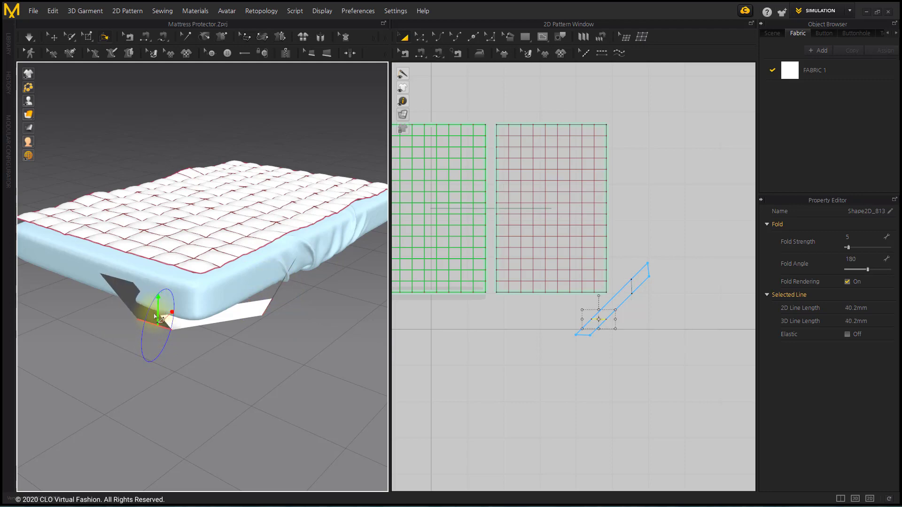
Step: Free-sew the strip's lower slanted end to a matching length of the gridded layer's short edge near the corner
right_drag(156, 315, 187, 345)
middle_drag(297, 352, 241, 311)
right_drag(241, 311, 258, 288)
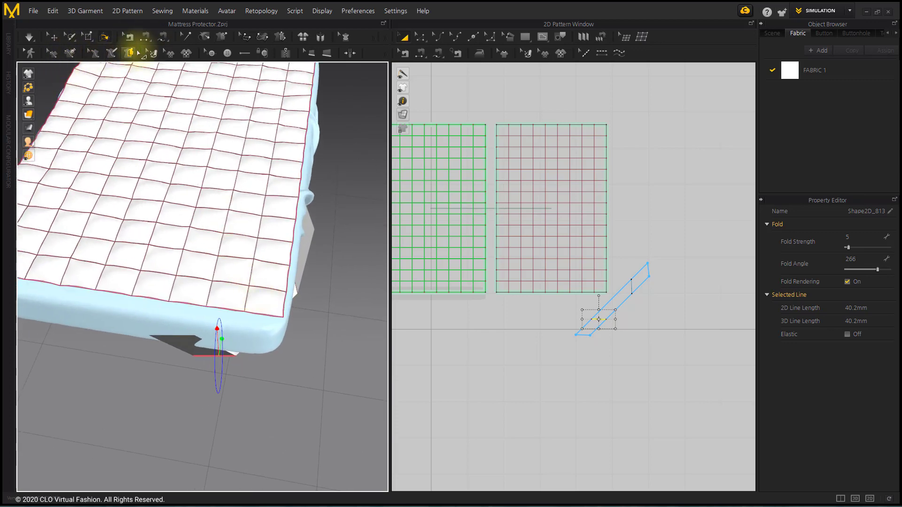
click(163, 36)
right_drag(232, 328, 240, 314)
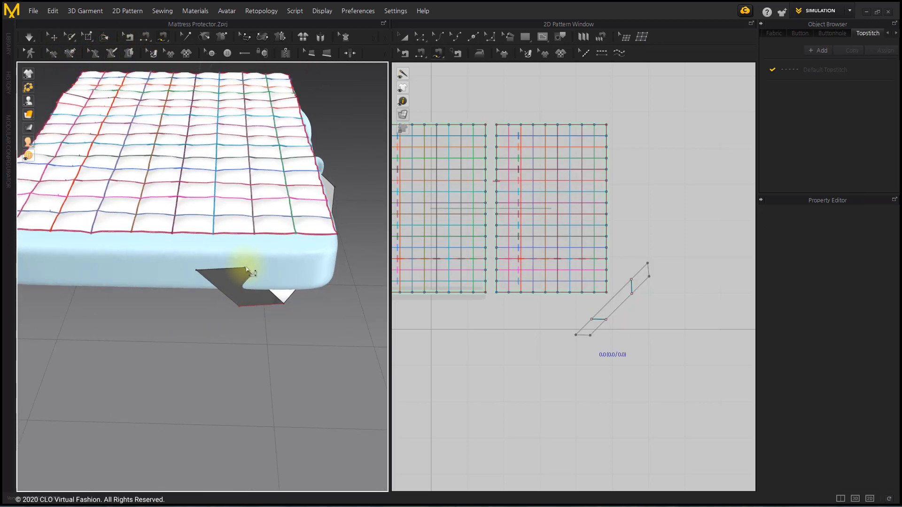
click(245, 268)
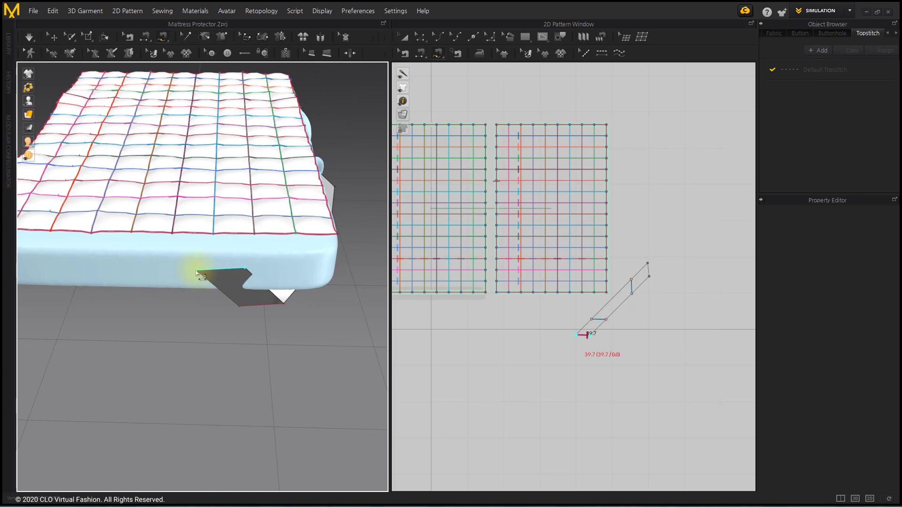
click(248, 236)
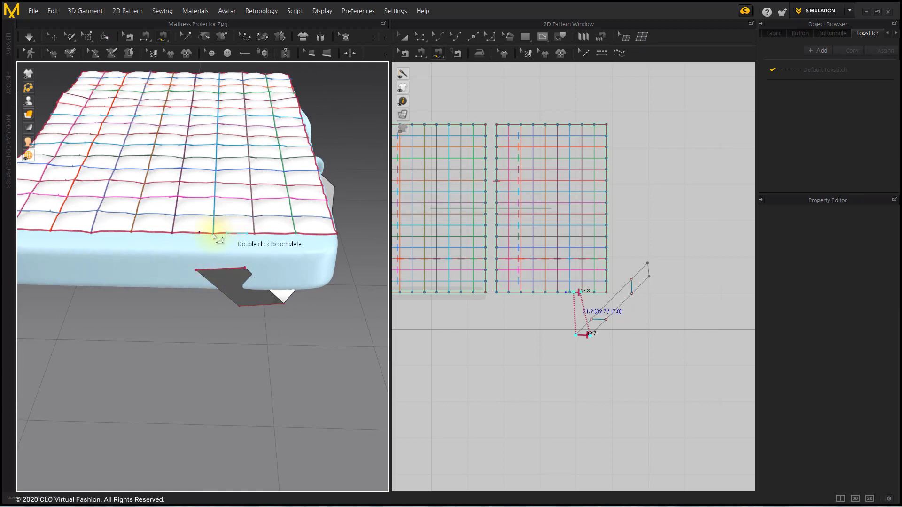
click(202, 235)
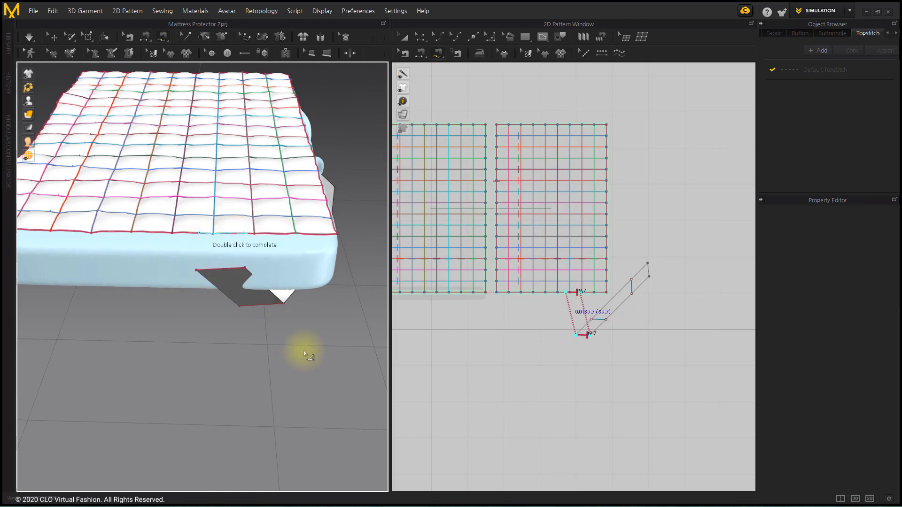
double_click(303, 360)
Step: Free-sew the strip's other slanted end to a matching length of the gridded layer's long side edge near the corner
right_drag(290, 300, 217, 242)
click(225, 308)
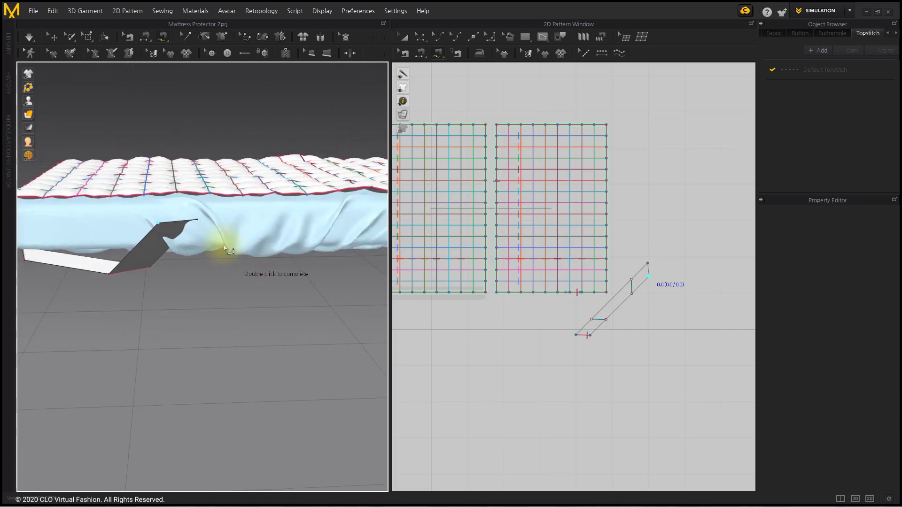
double_click(199, 221)
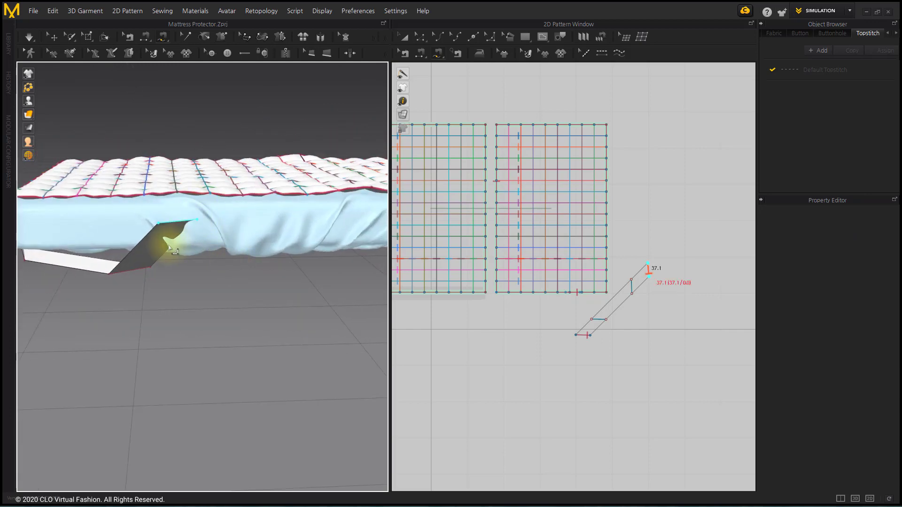
right_drag(136, 211, 224, 357)
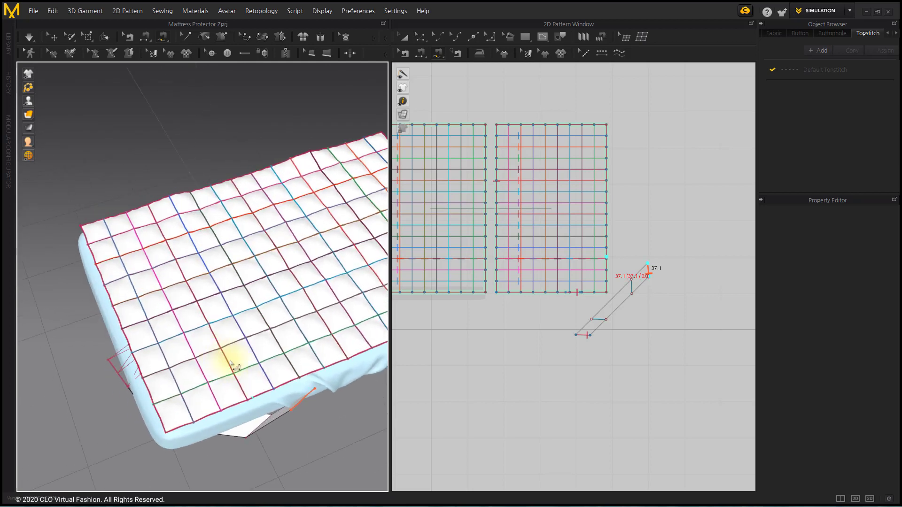
click(247, 400)
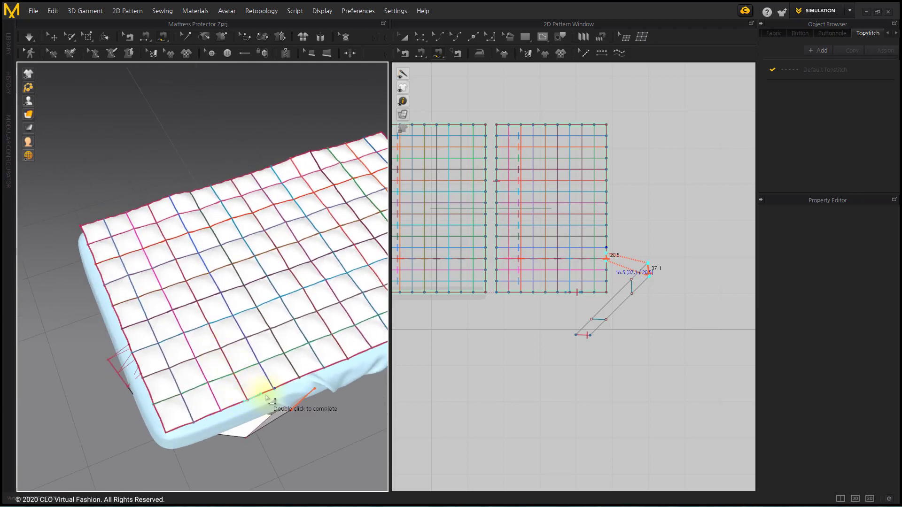
scroll(232, 322, up, 4)
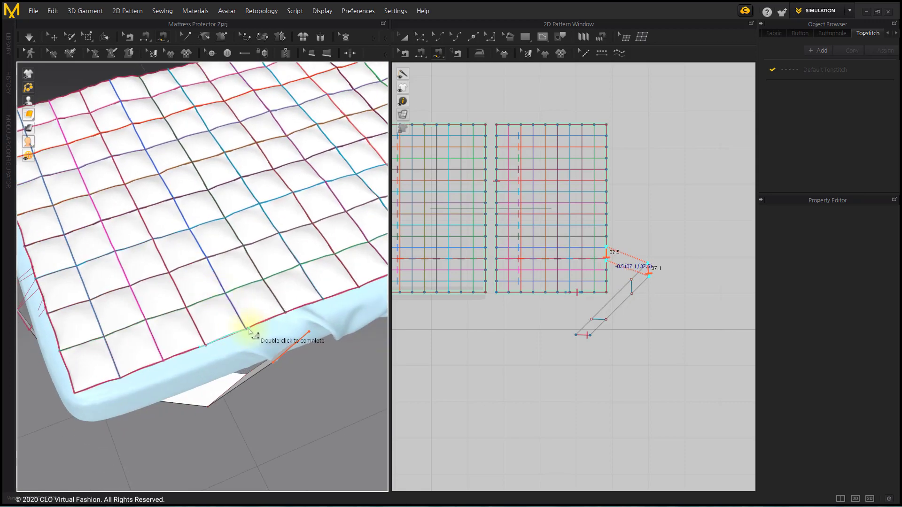
double_click(248, 331)
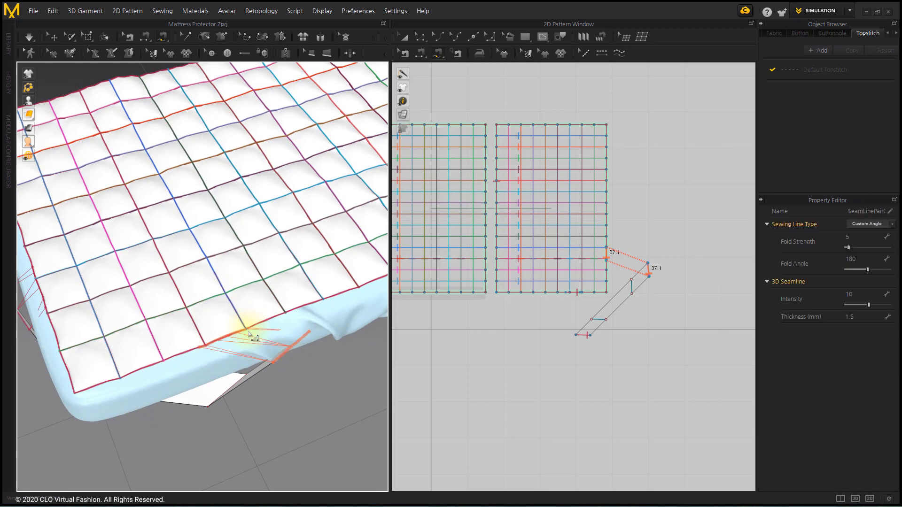
Step: Set the strip's particle distance to 5
scroll(226, 350, down, 3)
right_drag(211, 368, 120, 137)
click(52, 38)
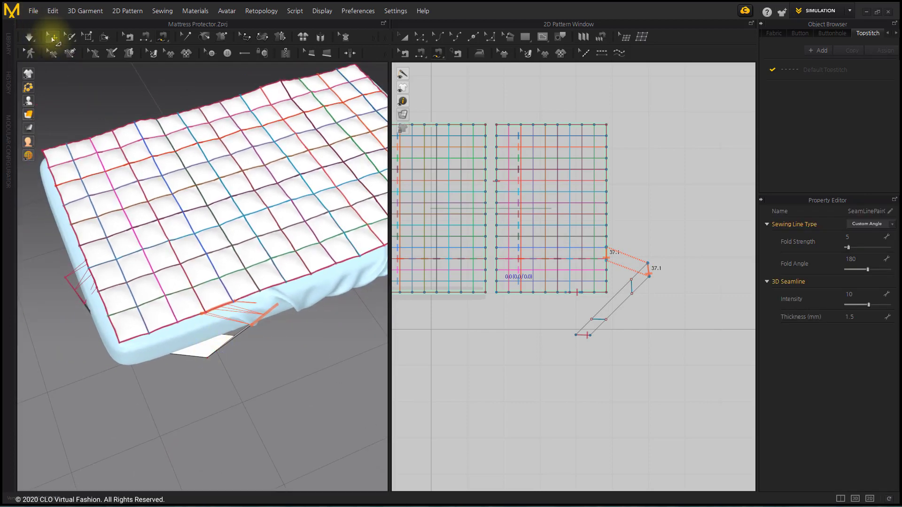
click(218, 352)
click(857, 355)
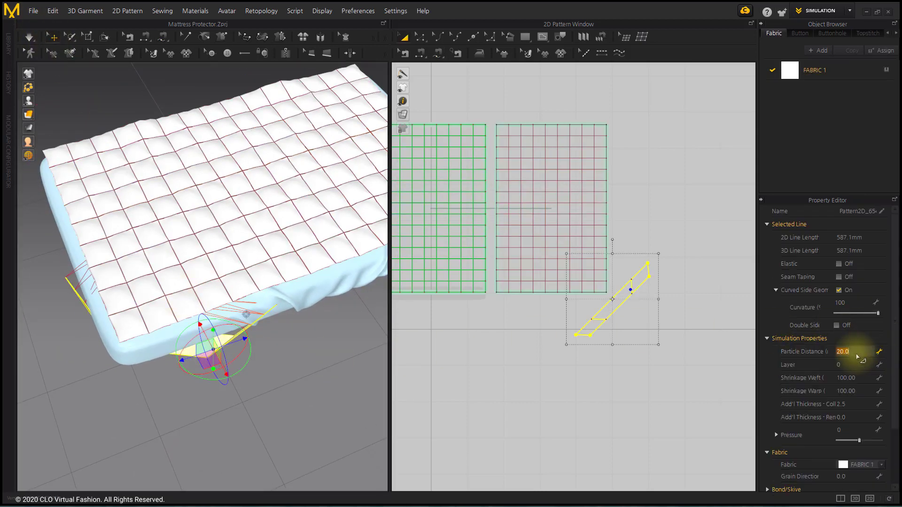
key(Return)
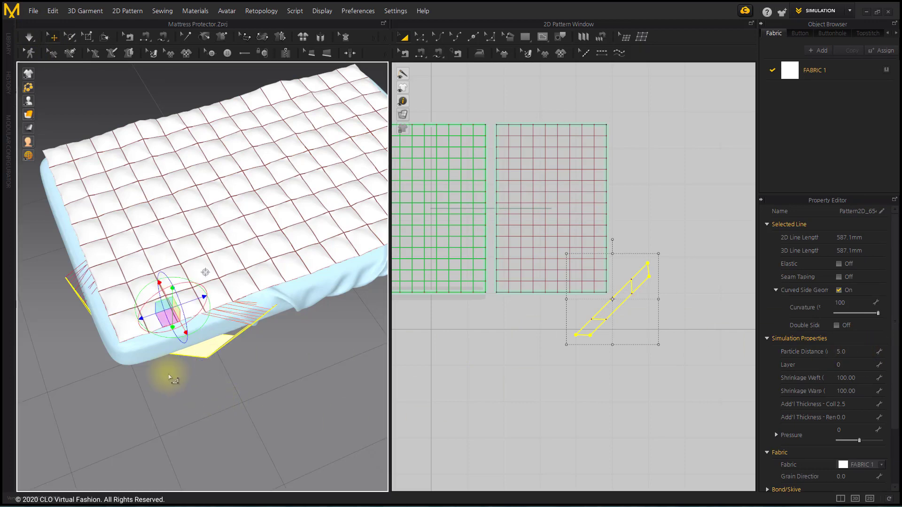
Step: Simulate to drape the sewn strap around and beneath the mattress corner
right_drag(167, 376, 238, 329)
middle_drag(243, 334, 266, 323)
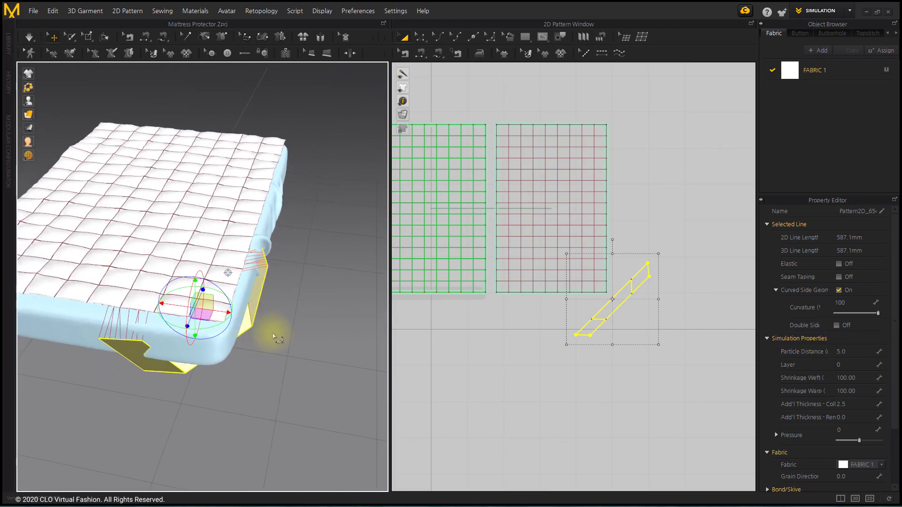
key(space)
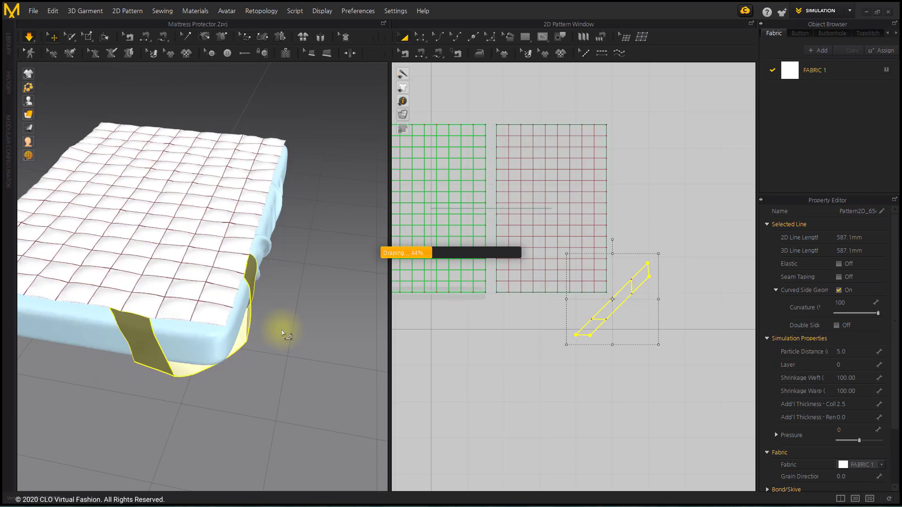
key(space)
Step: Rotate the strip pattern to the X-Axis using its long edge as the reference line
right_drag(248, 355, 249, 329)
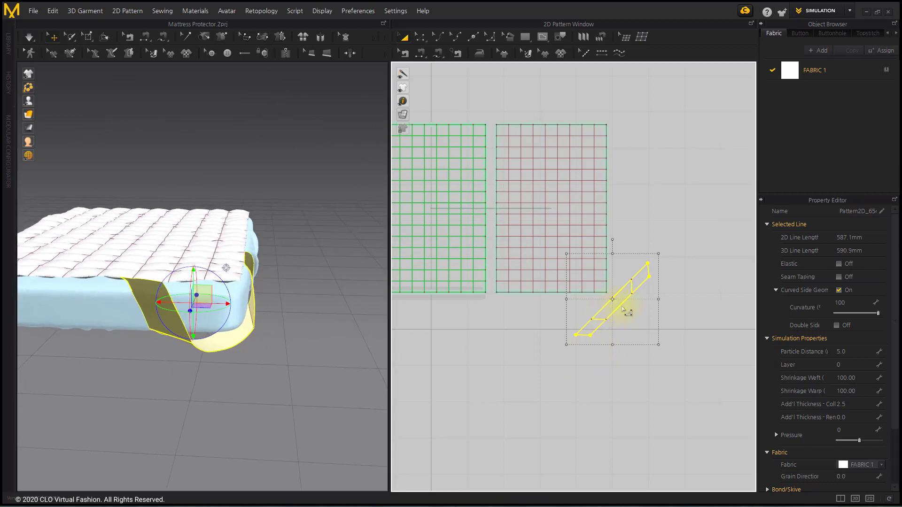
scroll(661, 301, up, 2)
right_click(611, 282)
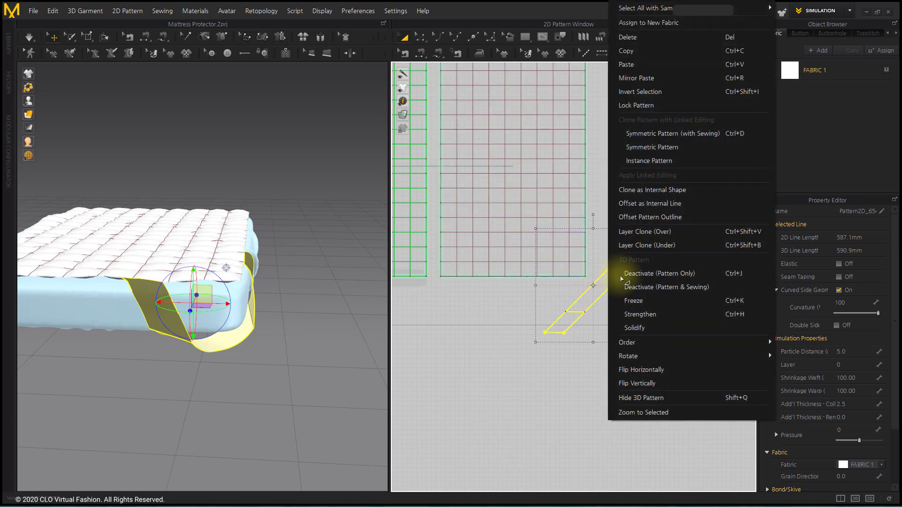
mouse_move(658, 356)
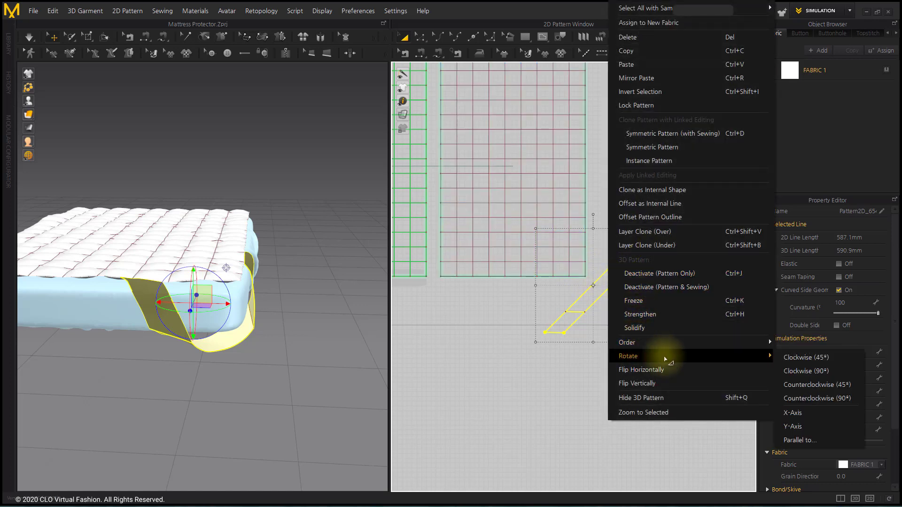
click(801, 414)
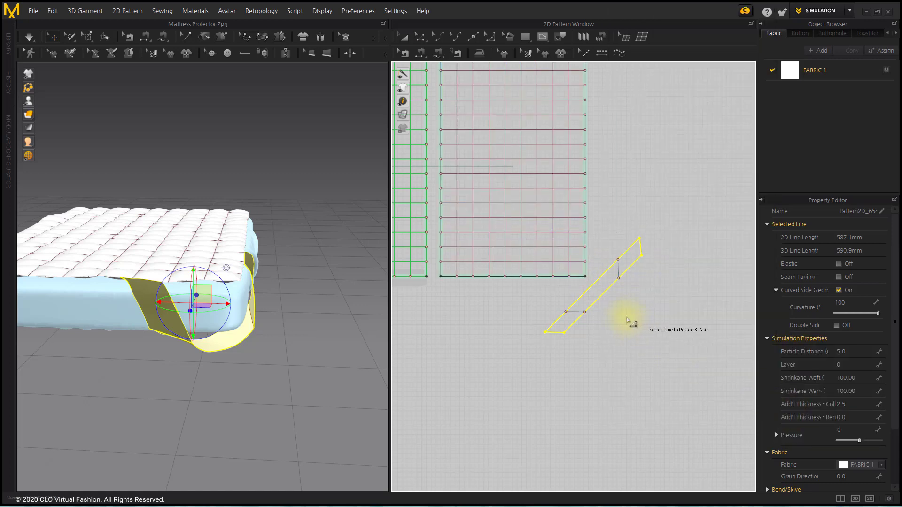
click(599, 298)
click(605, 315)
middle_drag(601, 305, 582, 290)
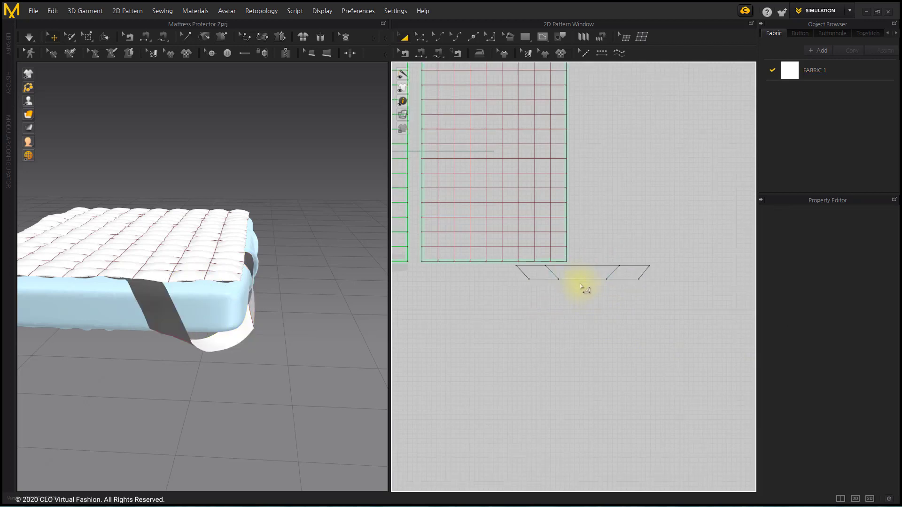
Step: Shorten the strip horizontally to about 469 mm along its long edge and simulate while pulling it beneath the mattress corner
click(583, 275)
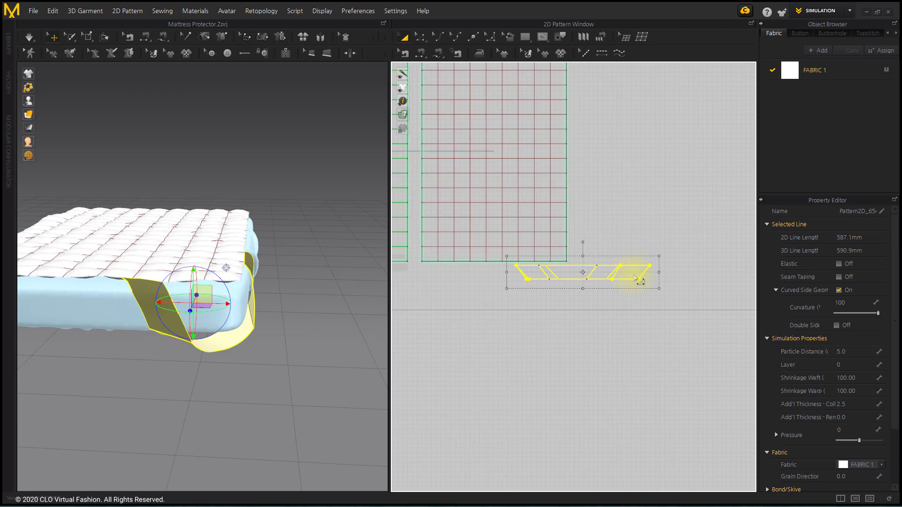
key(ctrl+c)
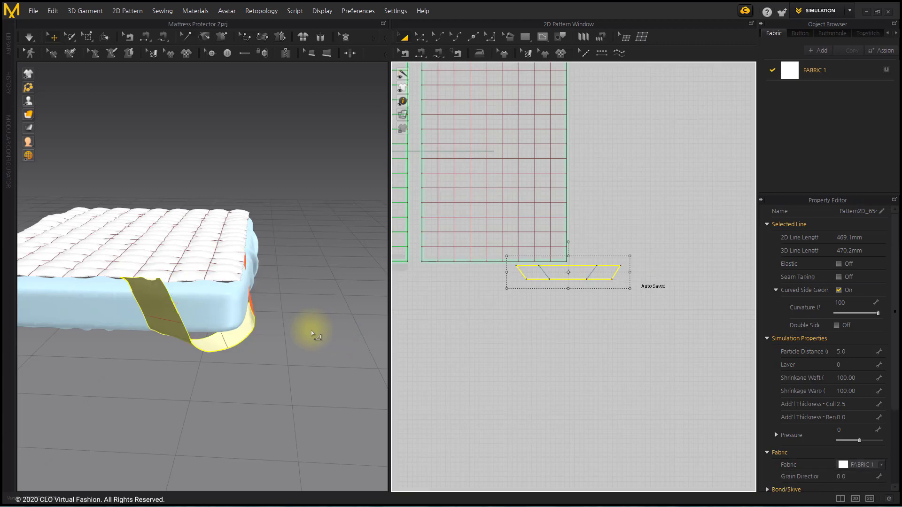
right_drag(312, 329, 242, 310)
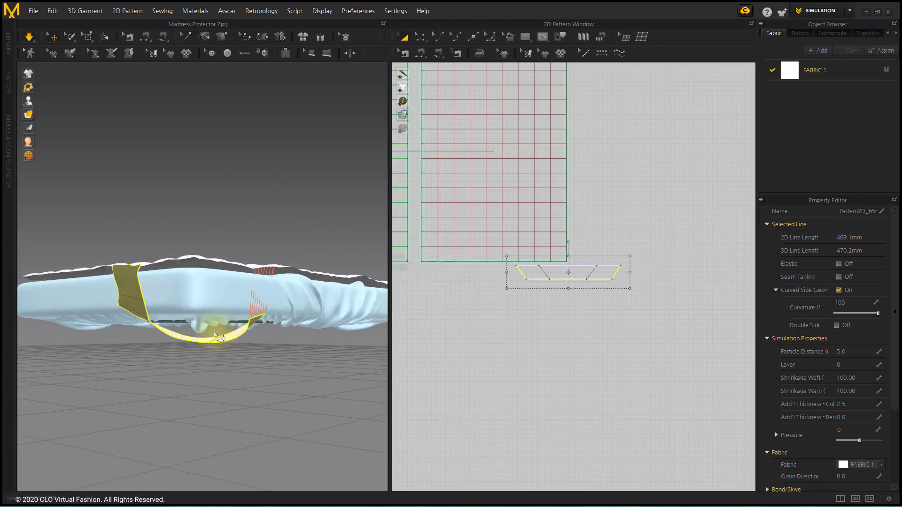
drag(215, 335, 202, 329)
right_drag(203, 329, 208, 288)
key(space)
Step: Tack the middle of the strap's inner edge to the underside of the mattress
scroll(203, 294, up, 3)
middle_drag(205, 289, 235, 195)
click(205, 39)
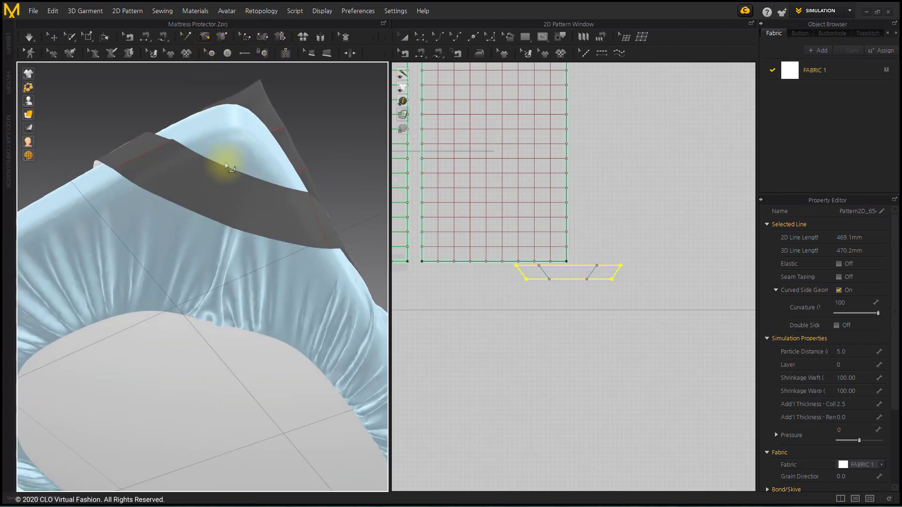
click(235, 174)
click(231, 222)
click(226, 232)
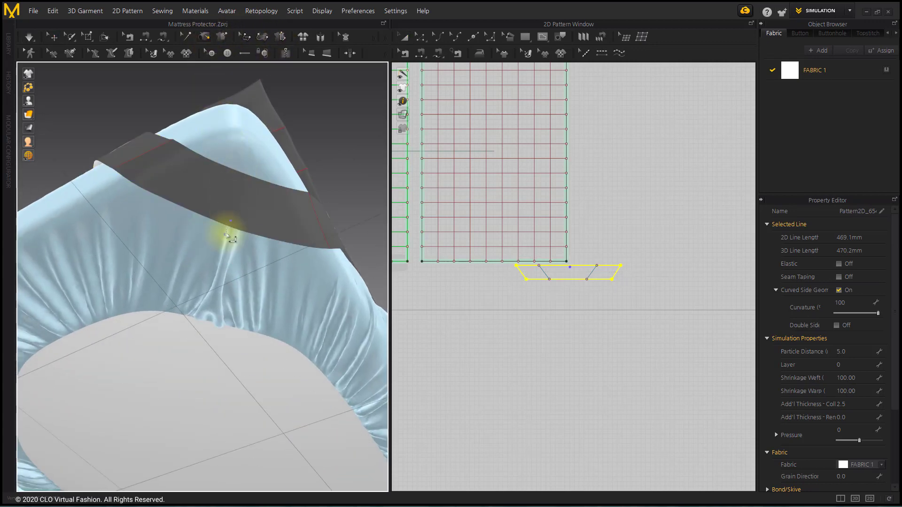
Step: Simulate the tacked strap so it settles tightly around the mattress corner
click(53, 38)
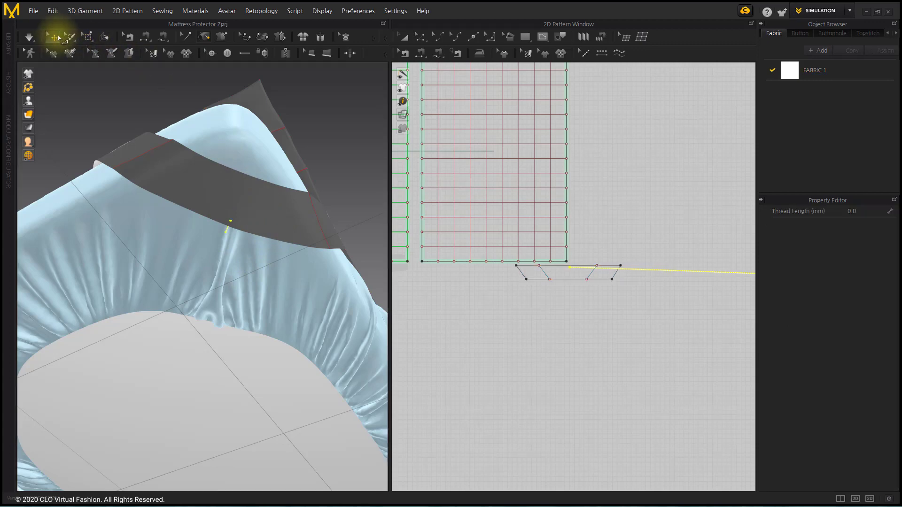
right_drag(157, 160, 239, 245)
scroll(240, 256, down, 5)
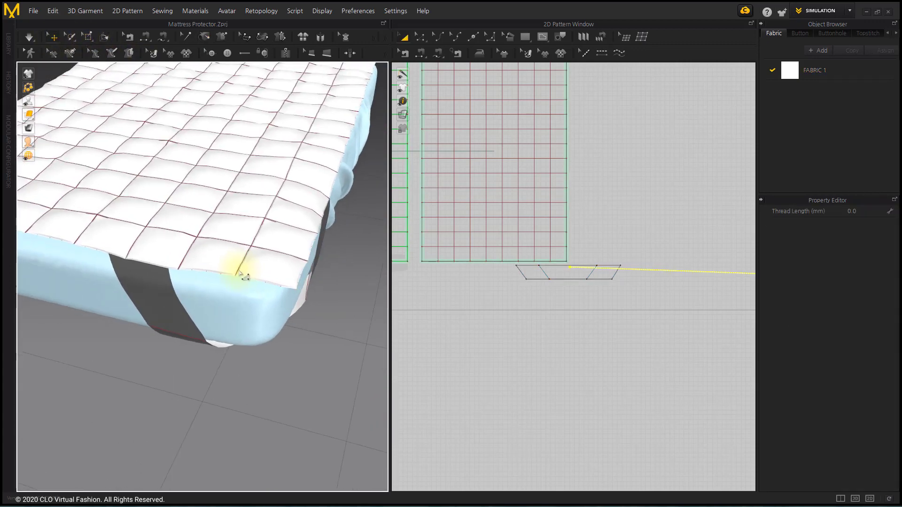
key(space)
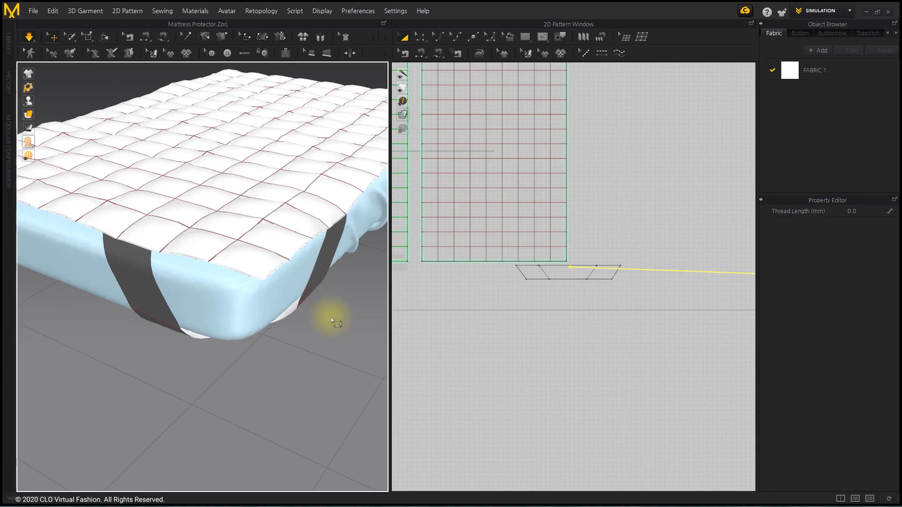
right_drag(332, 321, 256, 320)
key(space)
scroll(536, 335, down, 2)
middle_drag(534, 331, 660, 341)
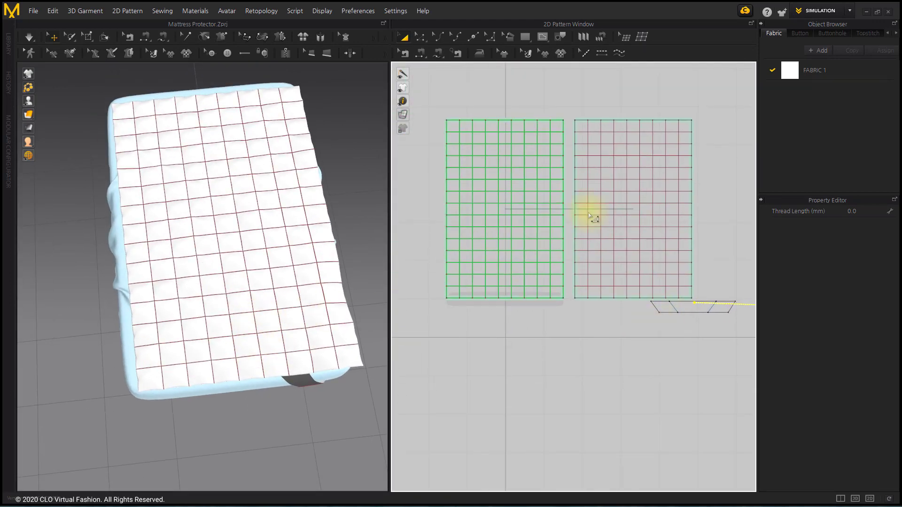
Step: Reposition both gridded layers over the mattress, freeze them, and simulate the strap around the corner
drag(433, 97, 709, 299)
right_drag(247, 303, 242, 305)
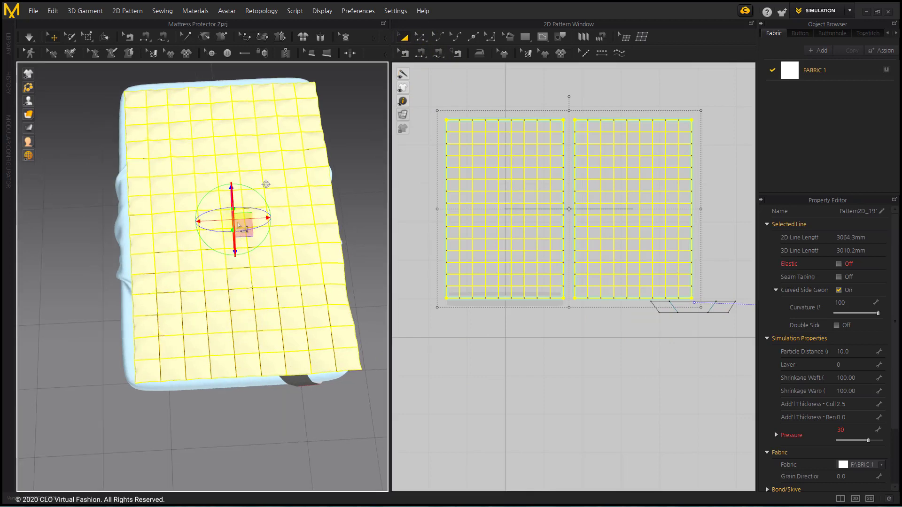
drag(242, 228, 236, 224)
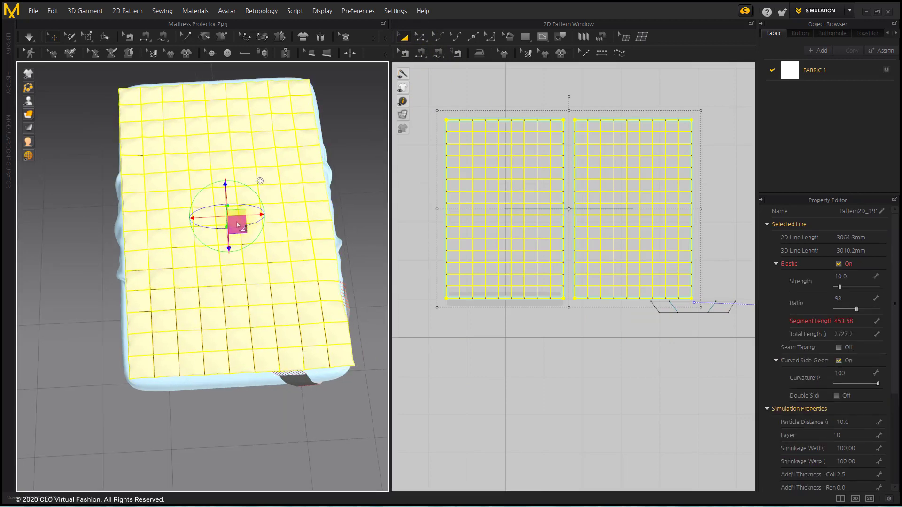
right_drag(238, 226, 239, 227)
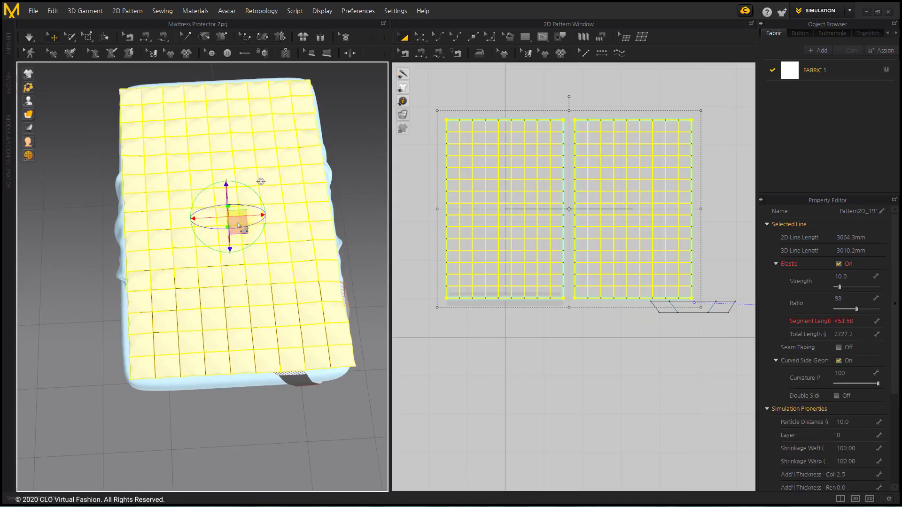
key(ctrl+k)
right_drag(267, 324, 236, 266)
key(space)
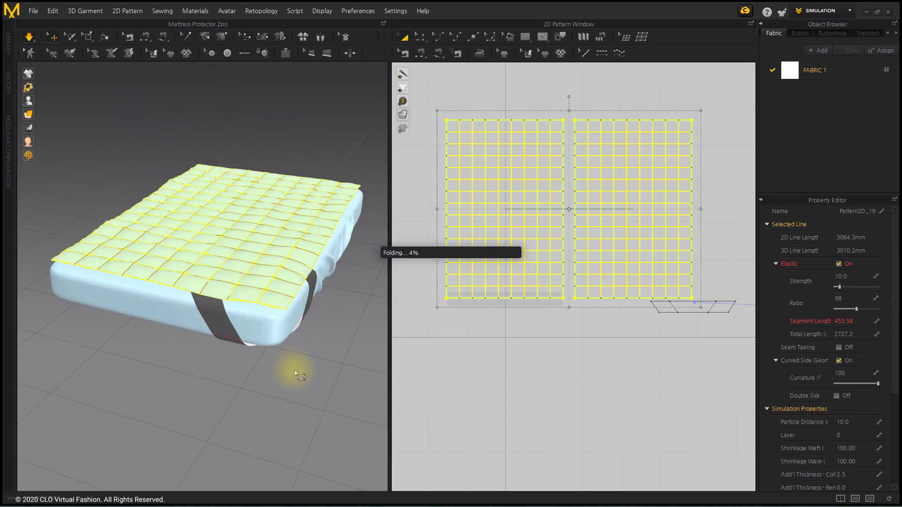
right_drag(258, 357, 184, 295)
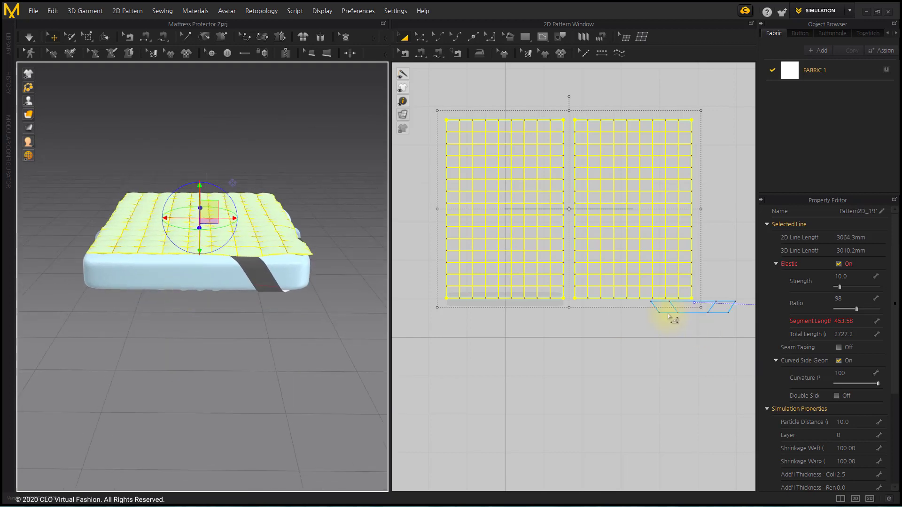
Step: Paste a mirrored copy of the corner strap 312.9 mm beside the original and fit it around the adjacent mattress corner in 3D
click(673, 320)
right_drag(668, 318, 640, 316)
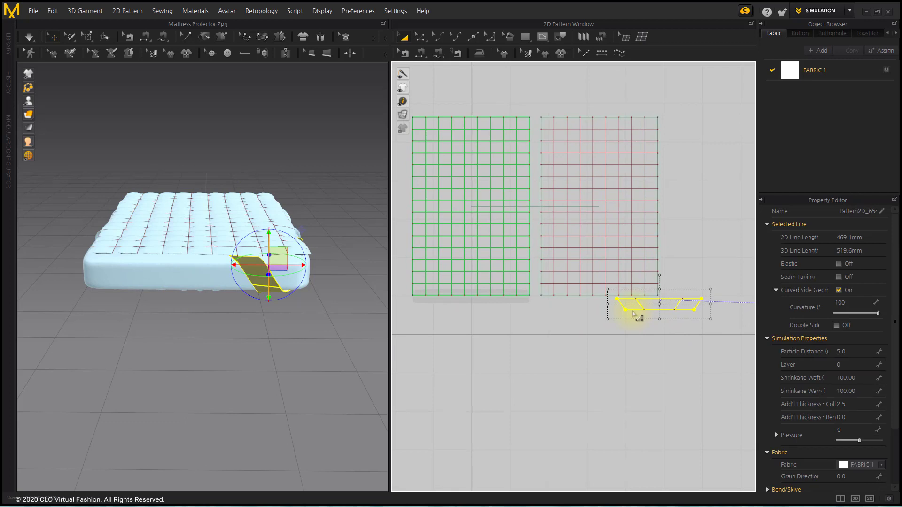
drag(634, 314, 540, 319)
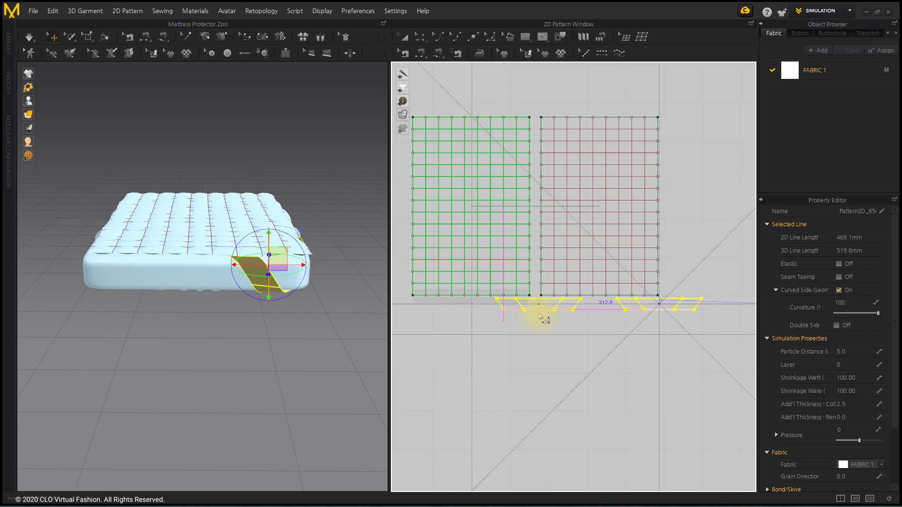
click(540, 317)
right_drag(141, 296, 181, 316)
scroll(274, 296, up, 4)
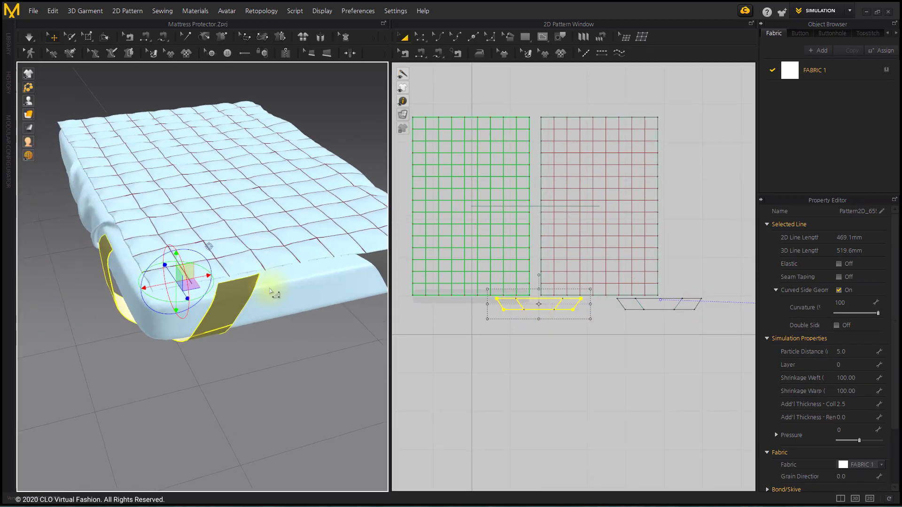
right_drag(272, 296, 260, 320)
drag(184, 292, 189, 289)
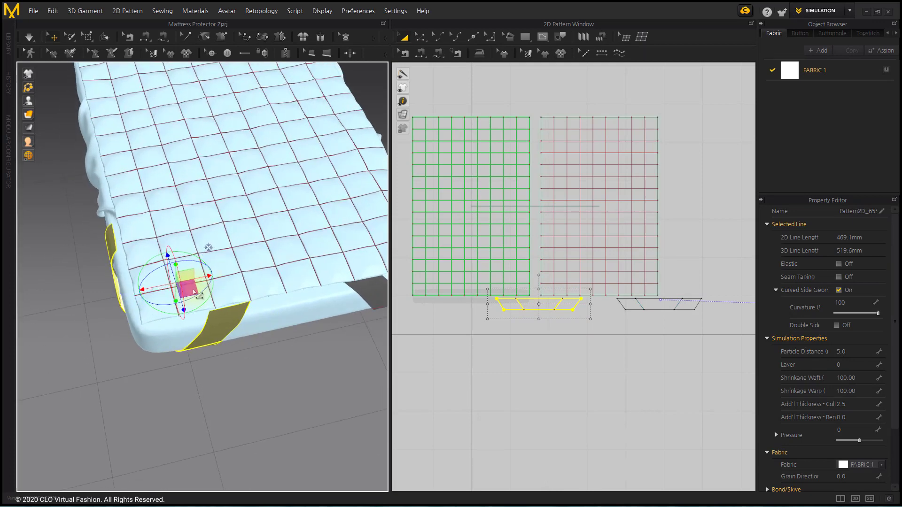
Step: Free-sew one end of the copied strap to the adjacent section of the protector's short edge
middle_drag(239, 302, 179, 289)
click(162, 37)
scroll(185, 318, up, 3)
click(51, 38)
right_drag(211, 314, 210, 269)
click(188, 270)
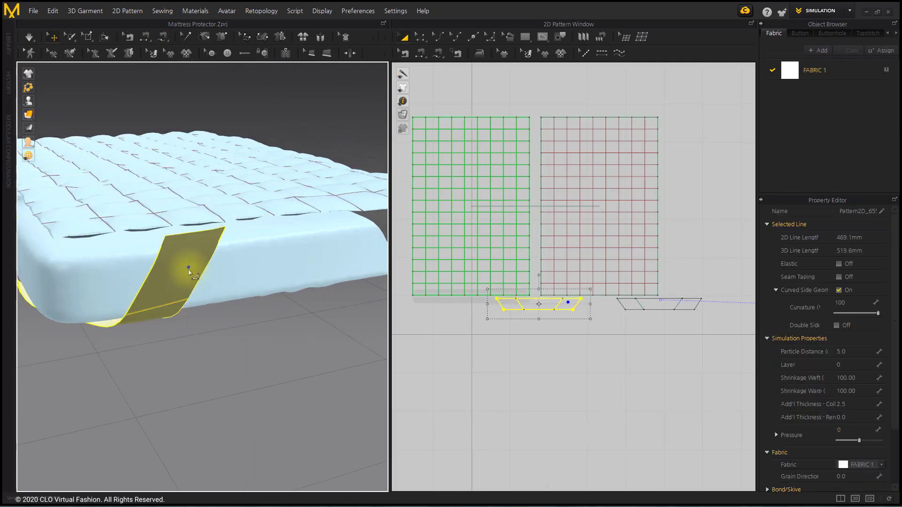
click(162, 37)
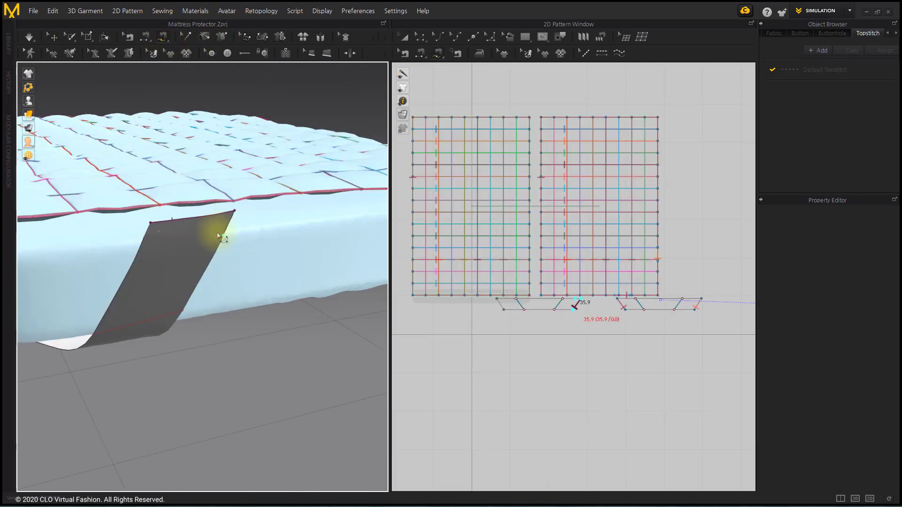
scroll(252, 245, up, 2)
scroll(125, 282, down, 5)
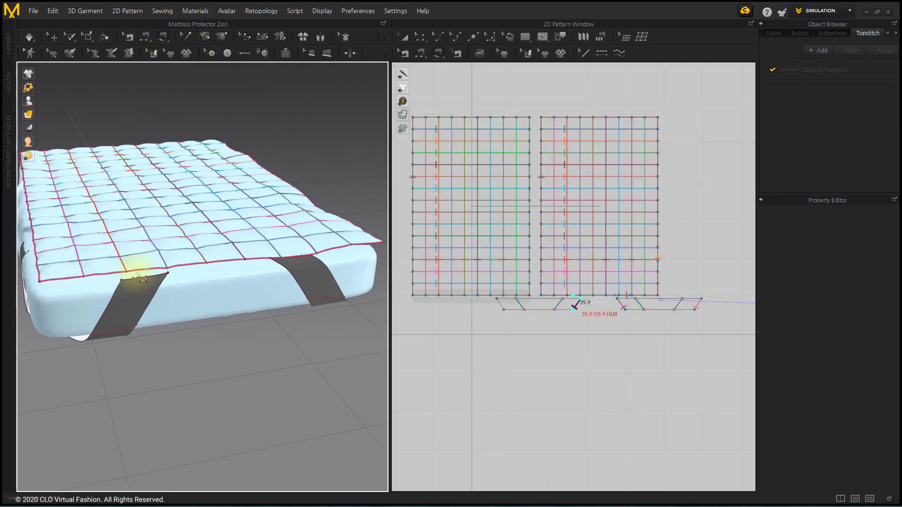
click(132, 270)
double_click(192, 294)
right_drag(191, 294, 170, 303)
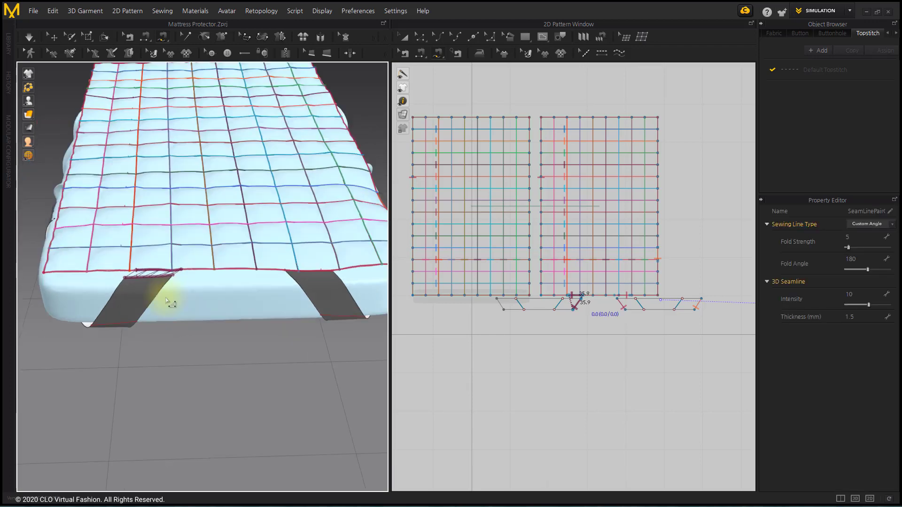
Step: Free-sew the other end of the copied strap to the adjacent section of the protector's long edge
scroll(141, 282, down, 3)
right_drag(125, 272, 151, 316)
scroll(143, 318, up, 2)
click(53, 37)
click(127, 351)
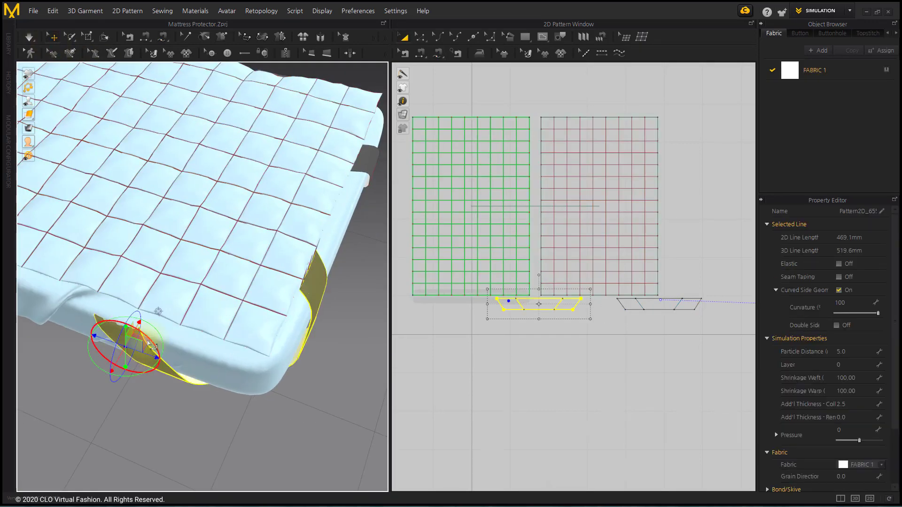
right_drag(152, 346, 278, 276)
click(162, 37)
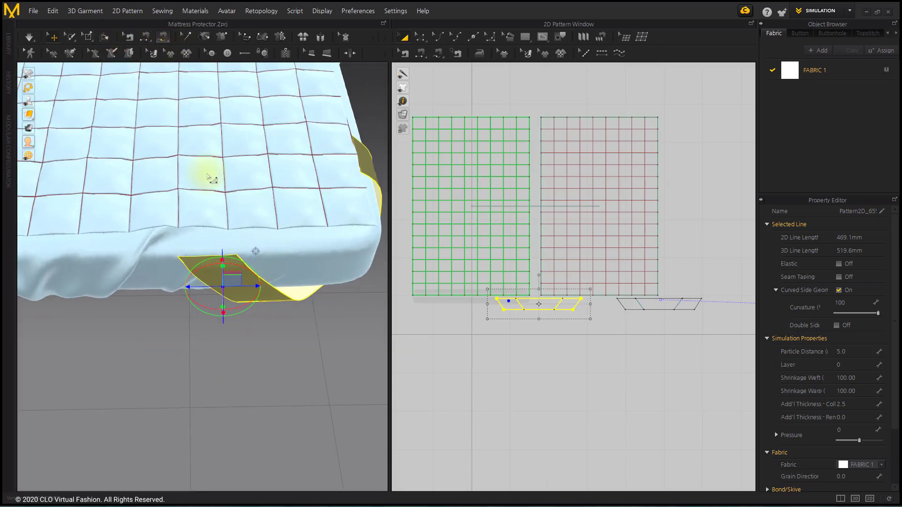
click(236, 255)
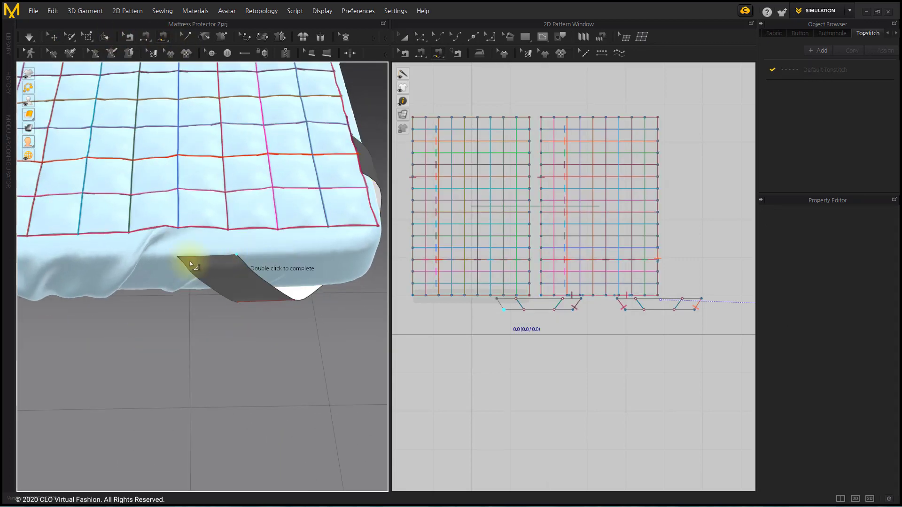
click(190, 230)
double_click(227, 339)
Step: Simulate the newly sewn strap so it wraps beneath the second mattress corner
click(52, 37)
scroll(250, 285, down, 4)
key(space)
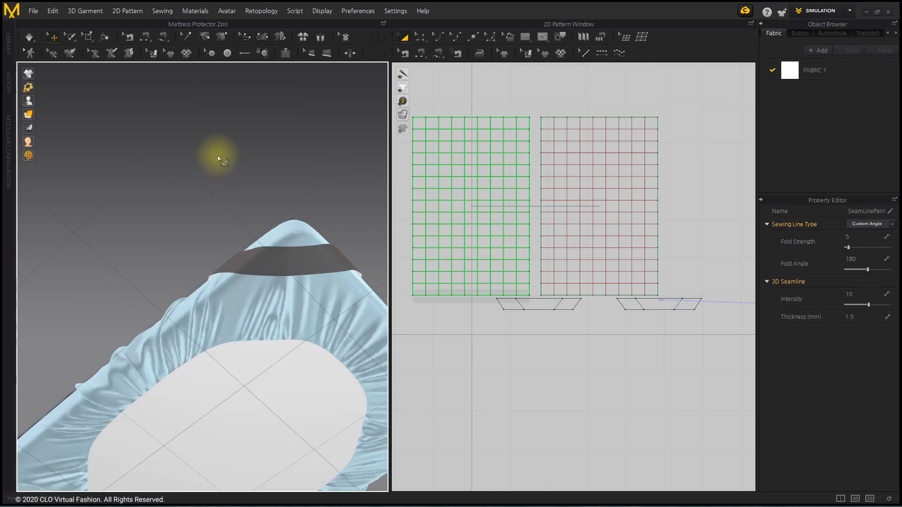
Step: Tack the middle of the second strap's inner edge to the mattress underside and simulate the tack
right_drag(217, 156, 164, 197)
middle_drag(164, 196, 155, 153)
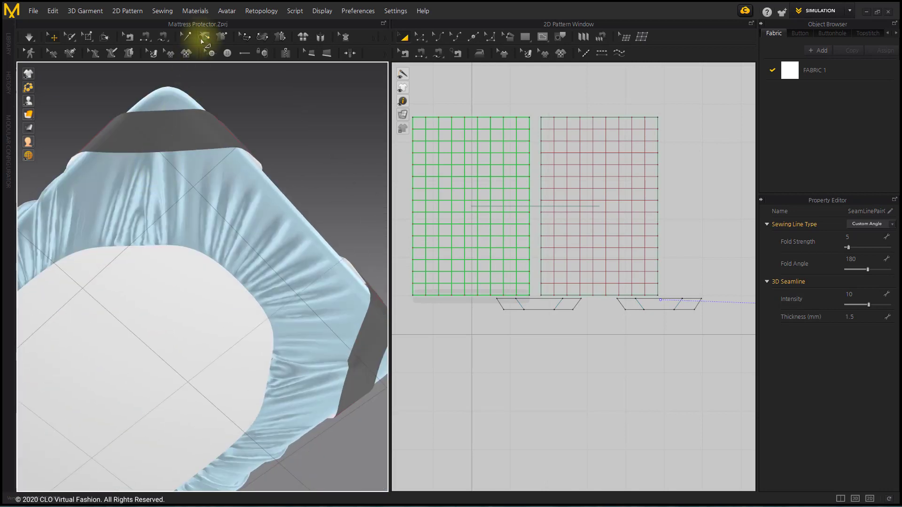
click(203, 39)
click(166, 149)
click(169, 161)
scroll(195, 234, down, 1)
middle_drag(198, 237, 199, 250)
key(space)
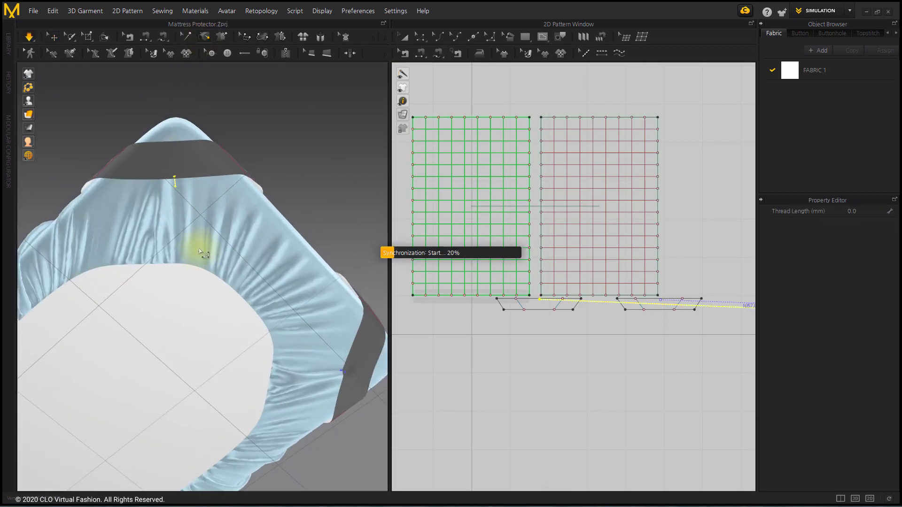
right_drag(168, 197, 195, 238)
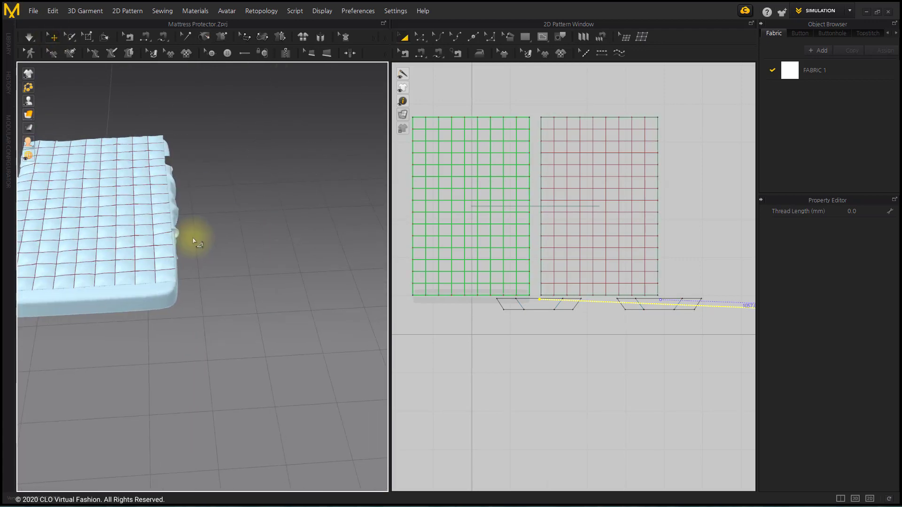
middle_drag(195, 238, 264, 223)
right_drag(265, 222, 269, 184)
Step: Copy both straps, paste them 540.4 mm above the originals in the 2D layout, and flip the copies vertically
click(614, 342)
middle_drag(741, 337, 711, 349)
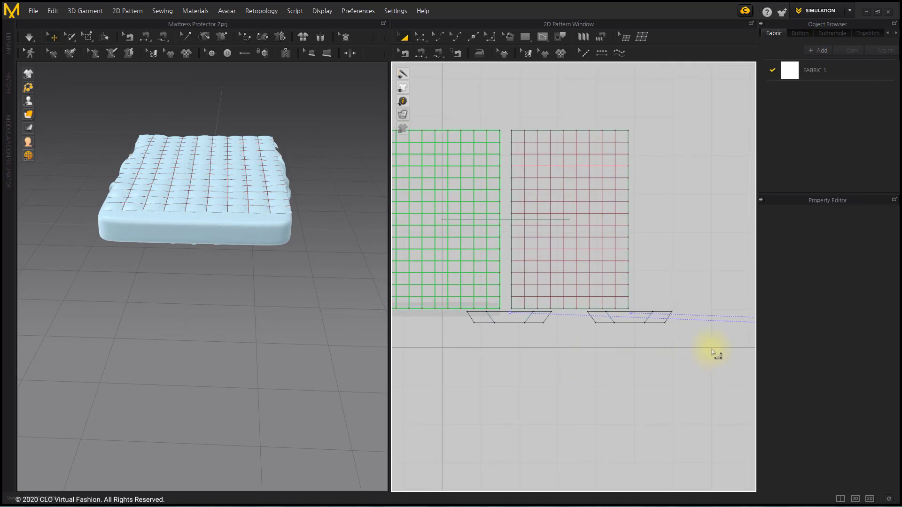
drag(447, 308, 451, 308)
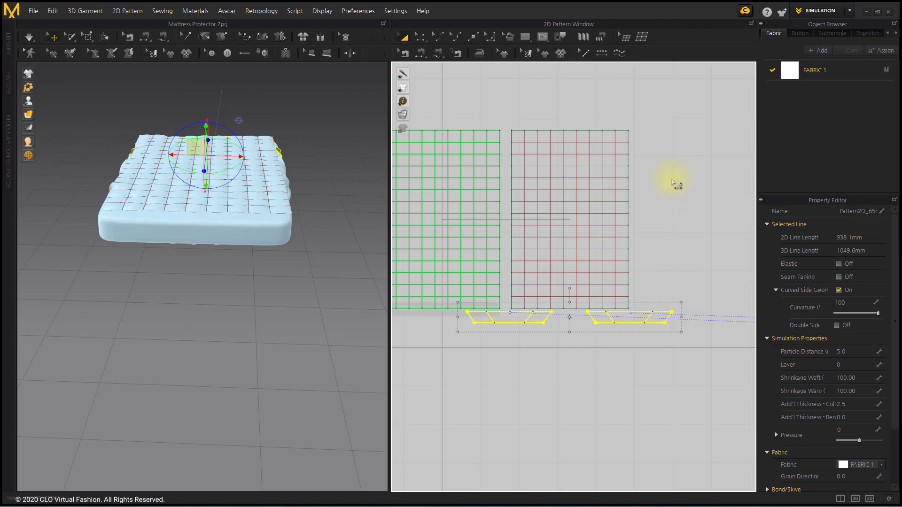
key(ctrl+c)
key(ctrl+v)
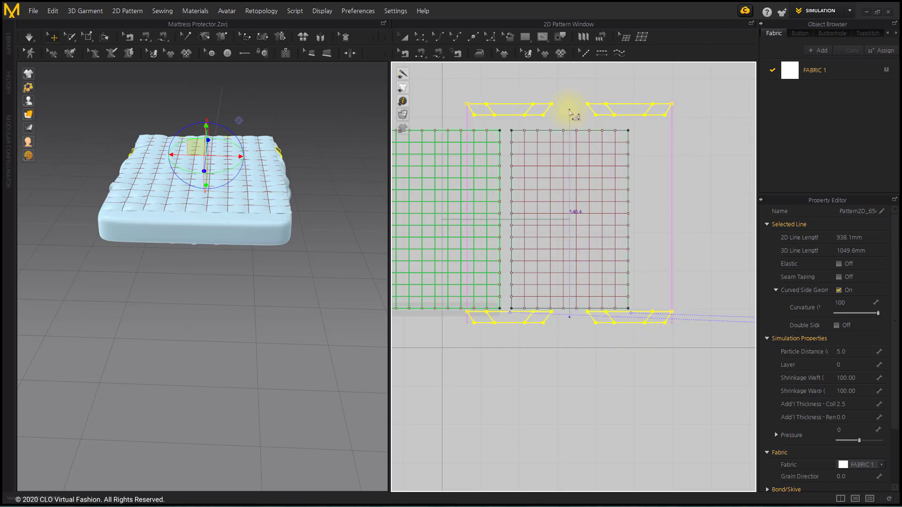
click(570, 112)
middle_drag(569, 112, 570, 177)
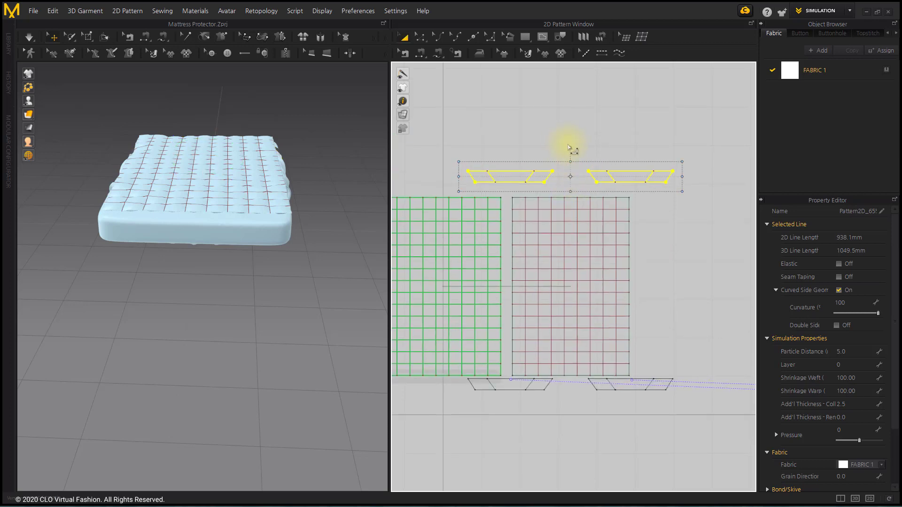
drag(540, 145, 565, 232)
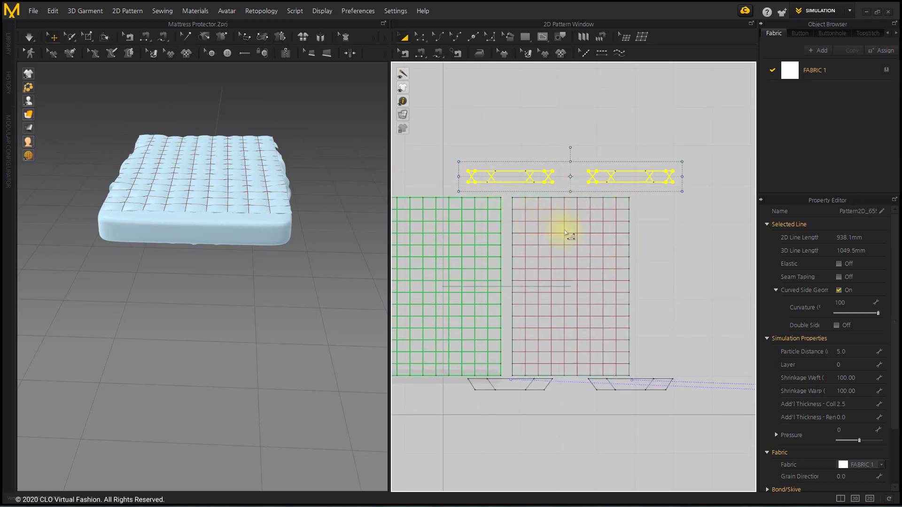
Step: Move the two copied straps in 3D to the opposite short end of the mattress
scroll(258, 258, down, 5)
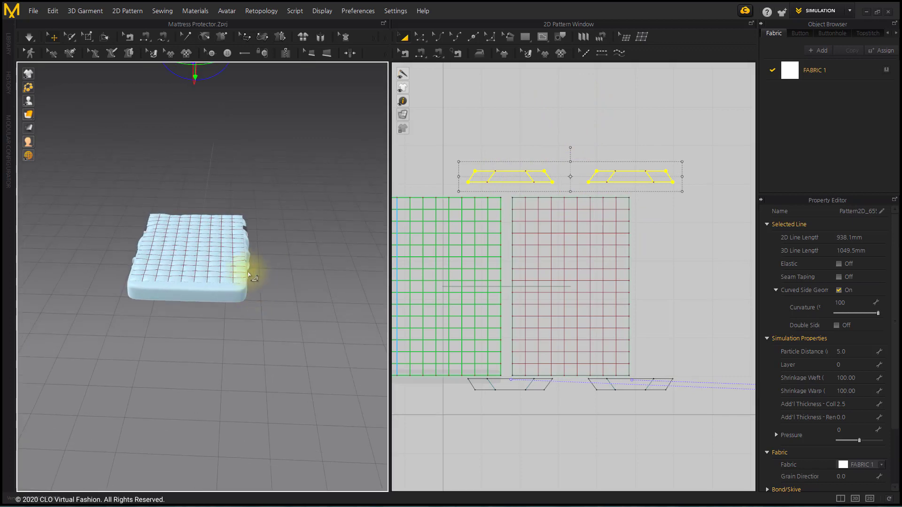
right_drag(214, 148, 223, 123)
drag(221, 119, 150, 355)
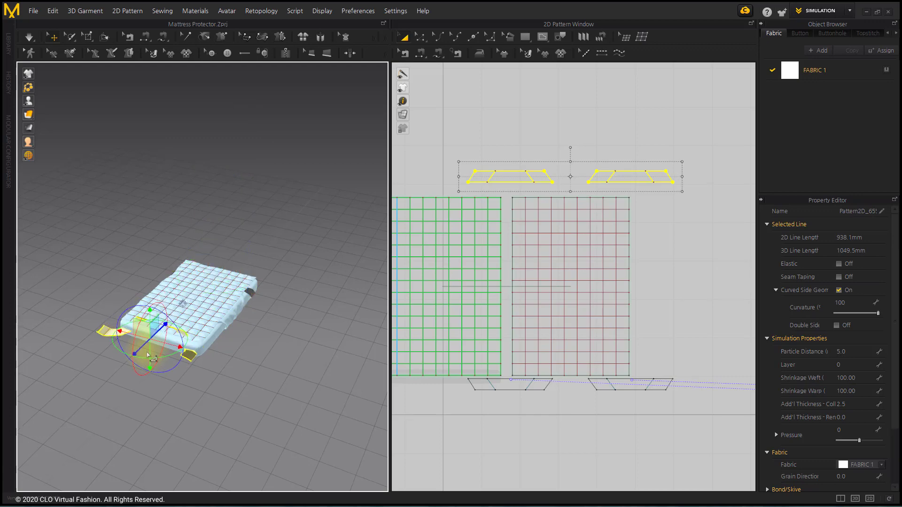
scroll(148, 355, up, 4)
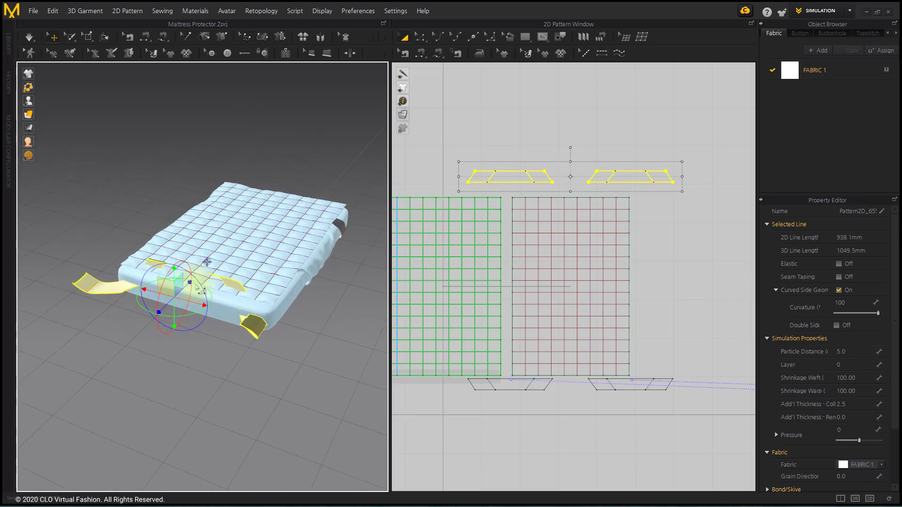
Step: Flip the copied straps horizontally in 3D and align them around the two remaining mattress corners
right_click(173, 293)
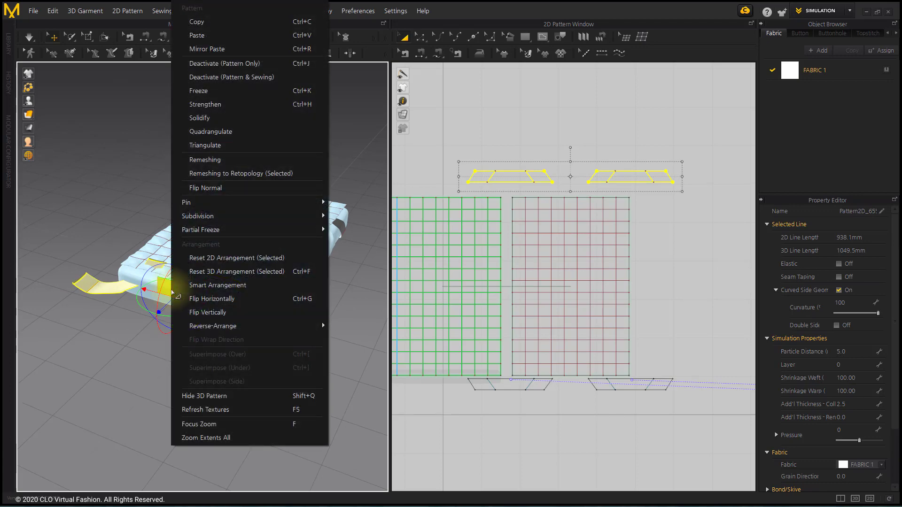
click(207, 300)
right_drag(233, 335, 191, 341)
drag(179, 320, 226, 312)
right_drag(224, 313, 256, 282)
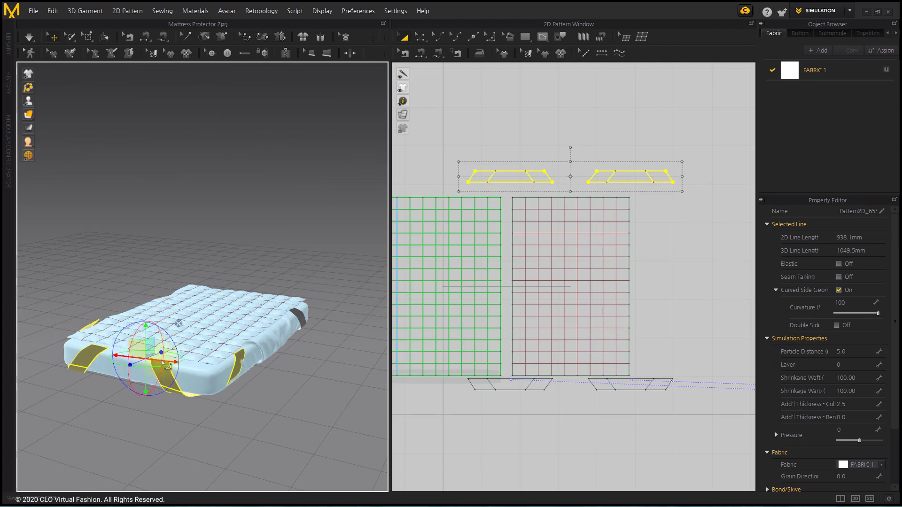
drag(162, 361, 163, 361)
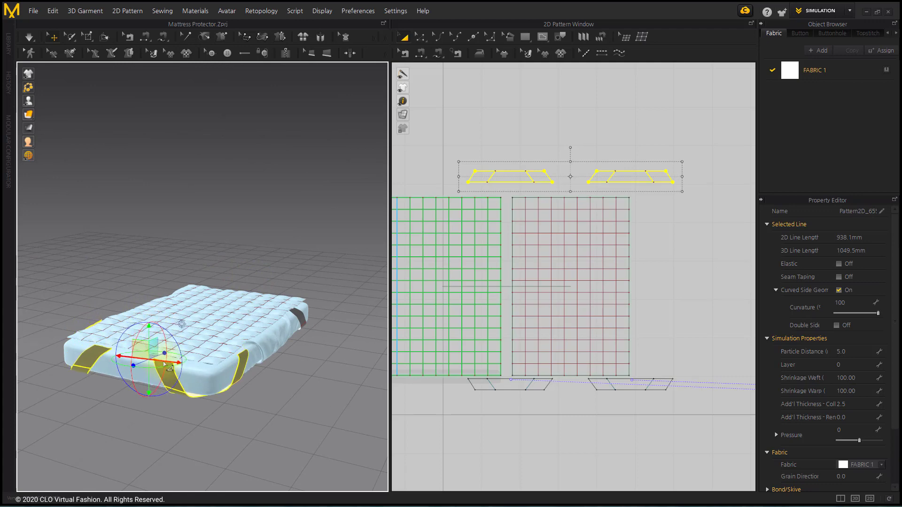
Step: Sew one end of each copied strap to the protector's short edge at the opposite end using Free Sewing
scroll(203, 377, up, 3)
middle_drag(203, 377, 241, 342)
right_drag(242, 342, 357, 308)
scroll(301, 349, down, 2)
click(163, 37)
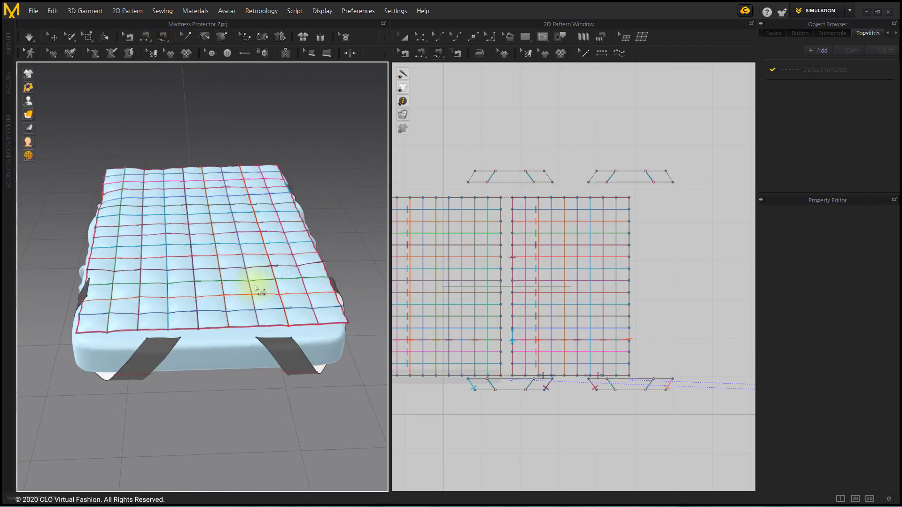
click(291, 338)
click(284, 328)
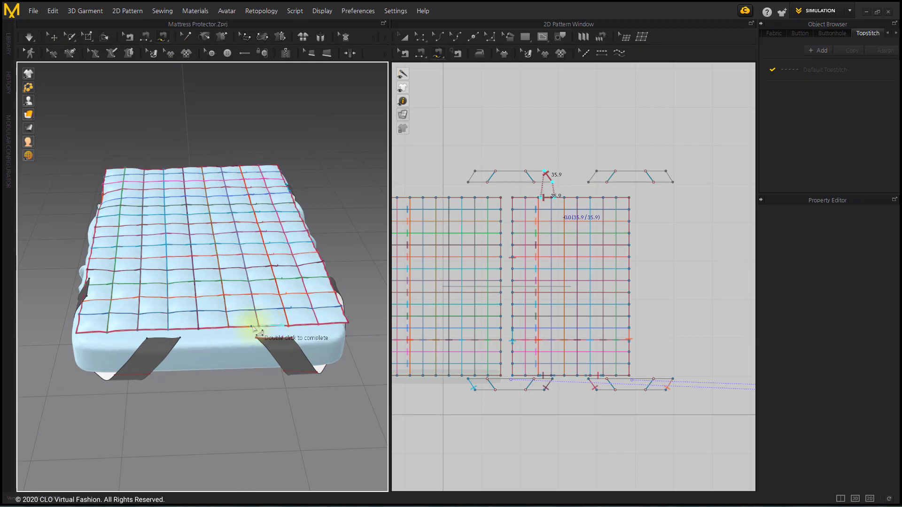
double_click(158, 343)
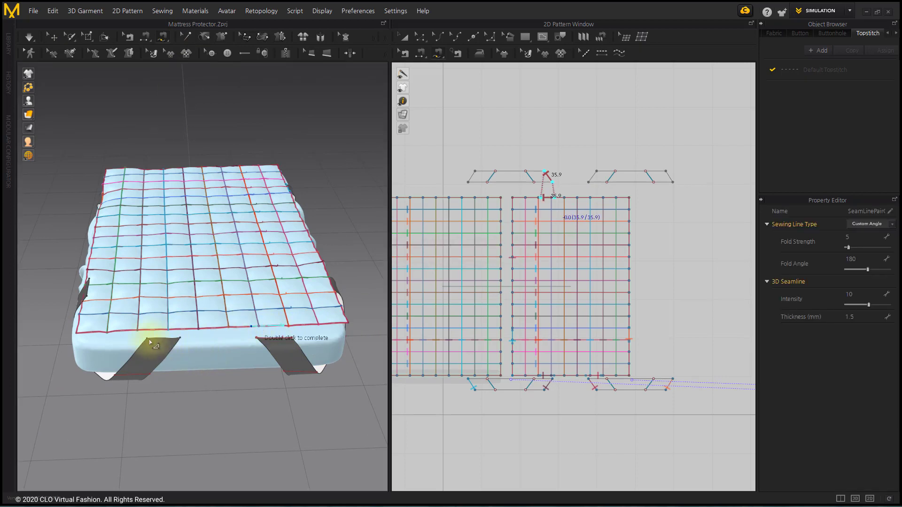
click(149, 339)
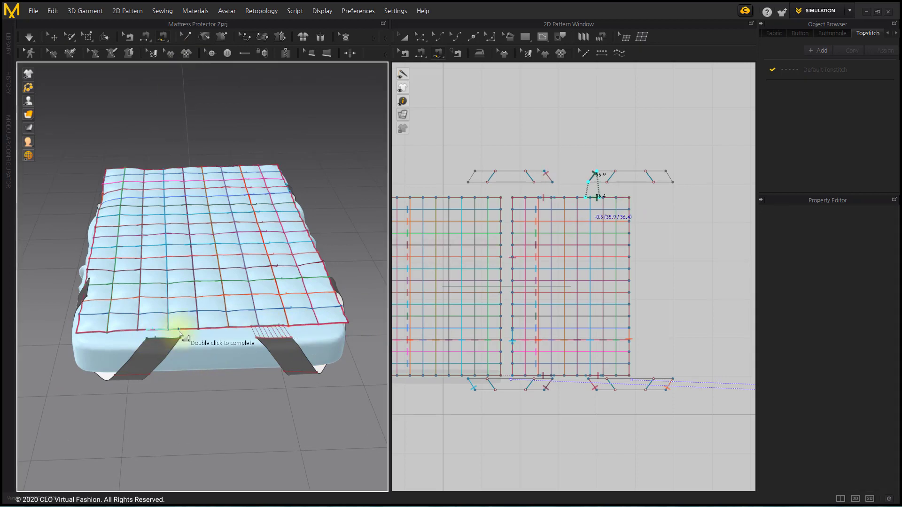
click(178, 331)
Step: Sew the first copied strap's remaining end to the adjoining long edge of the protector
right_drag(268, 372, 157, 343)
scroll(155, 331, up, 3)
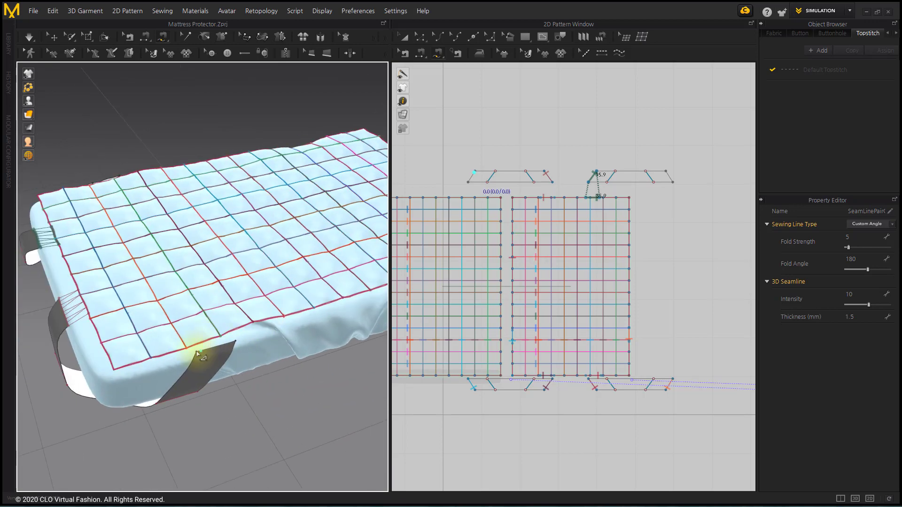
click(197, 352)
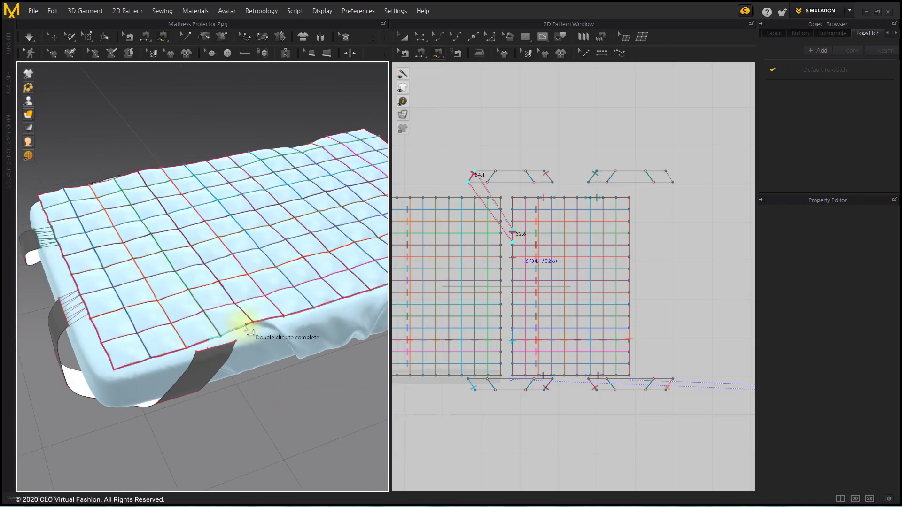
Step: Pull the other copied strap out of the mattress side and sew its free end to the protector's adjoining long edge
right_drag(171, 333, 296, 322)
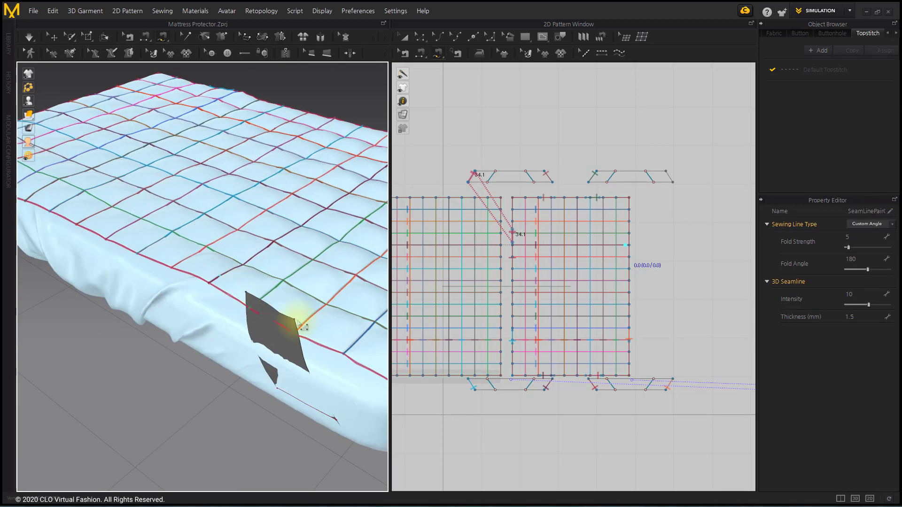
scroll(233, 321, down, 5)
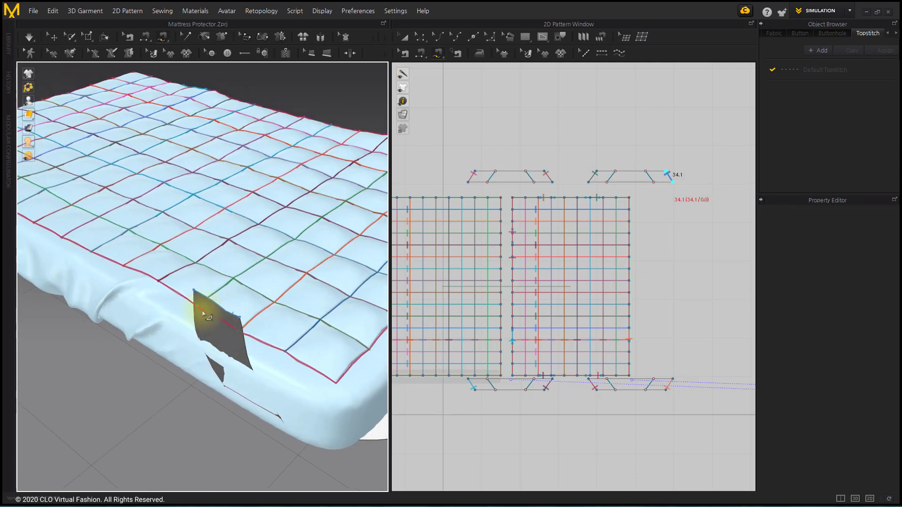
key(q)
click(227, 333)
click(163, 37)
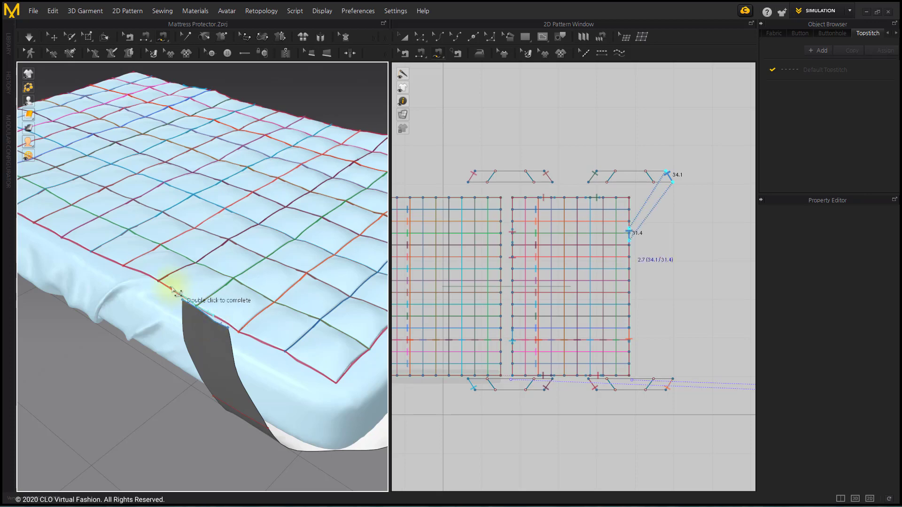
click(52, 36)
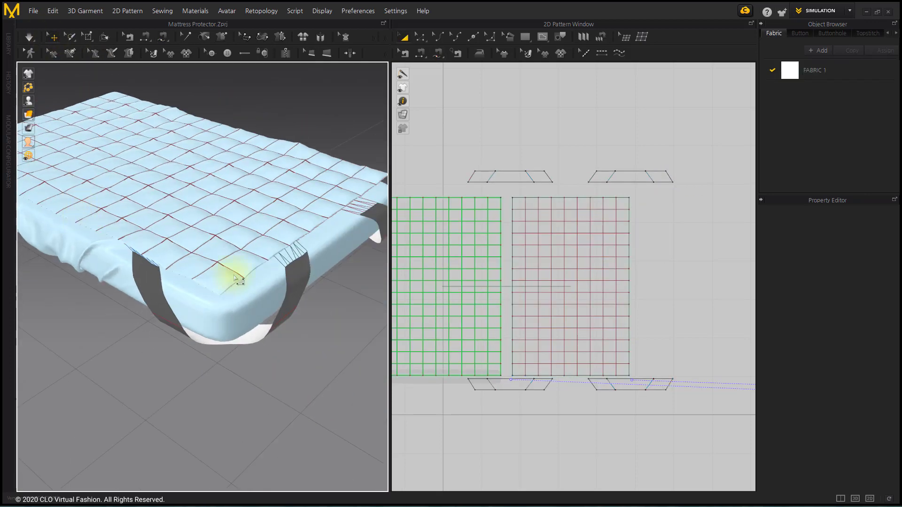
Step: Tack the inner edges of both copied straps to the mattress underside and simulate the tacks
right_drag(234, 277, 160, 225)
click(204, 37)
click(108, 217)
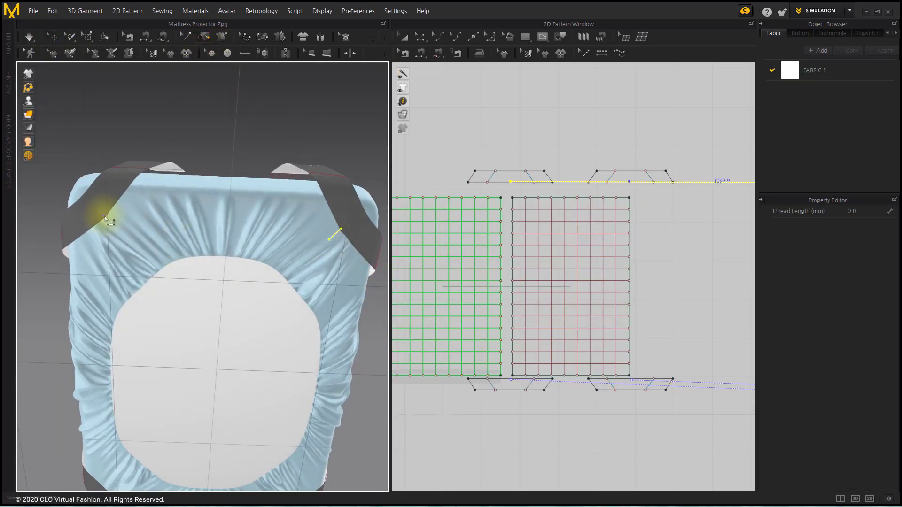
click(51, 36)
right_drag(204, 203, 197, 286)
key(space)
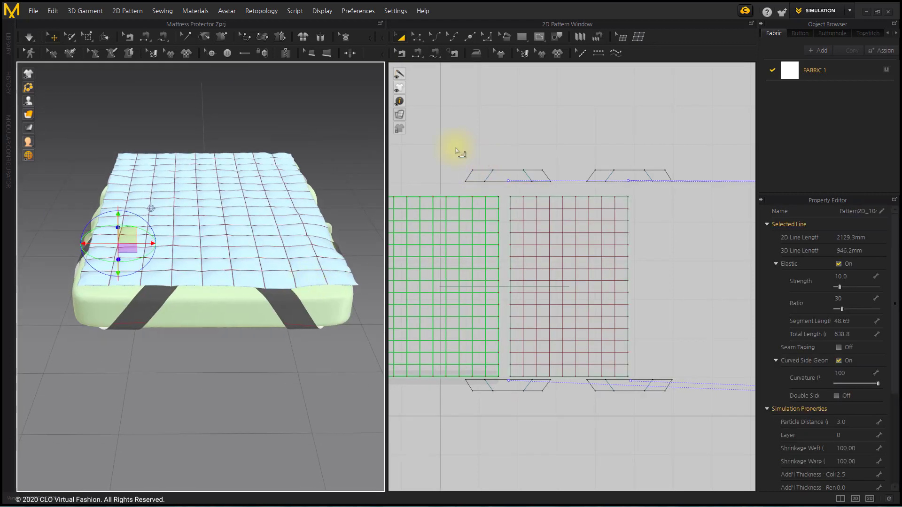
Step: Select all four corner straps and apply Flip Normal to turn their fabric face outward
drag(441, 141, 617, 194)
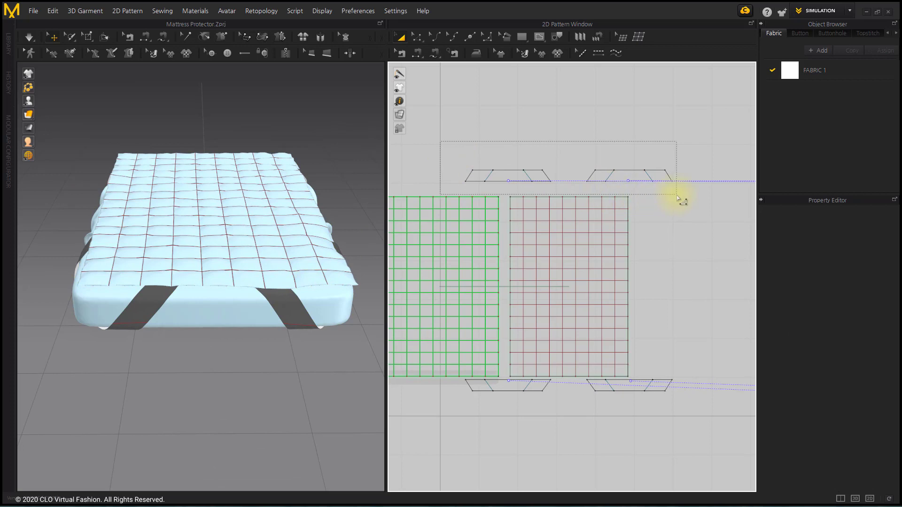
drag(679, 199, 680, 201)
shift+drag(442, 382, 452, 380)
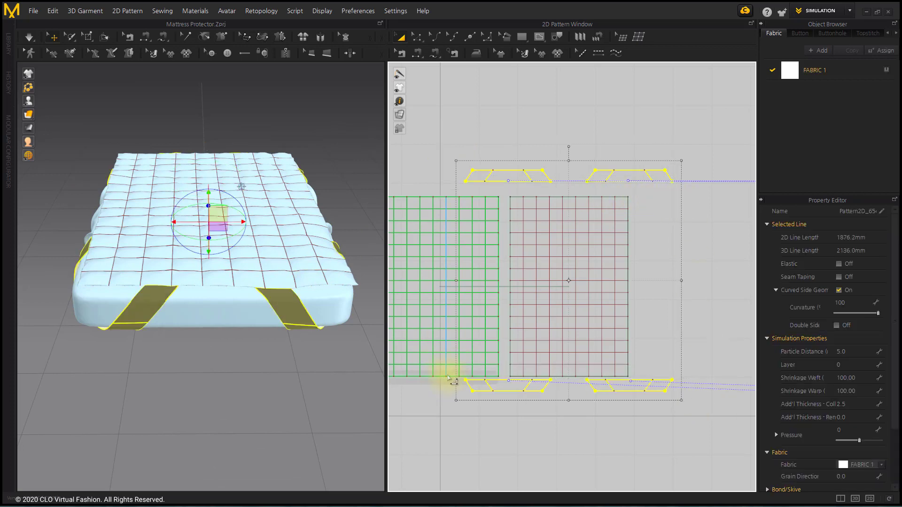
right_click(278, 305)
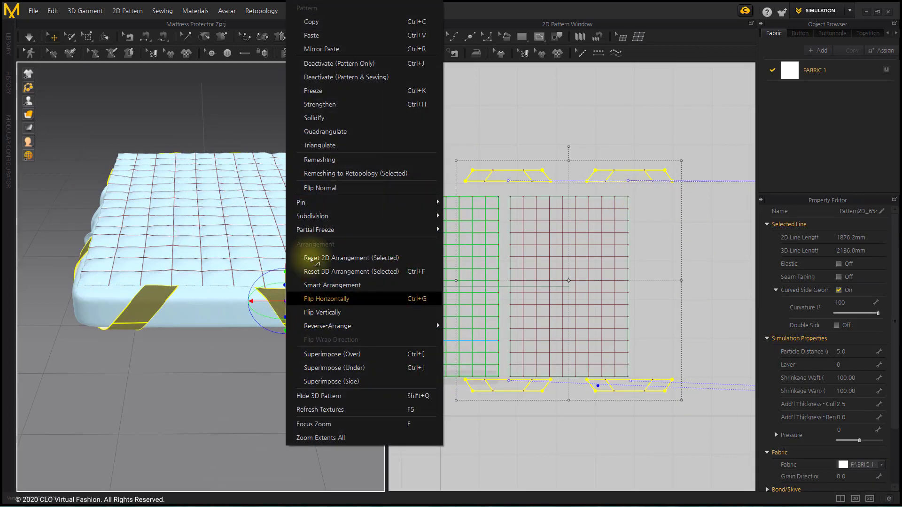
click(319, 188)
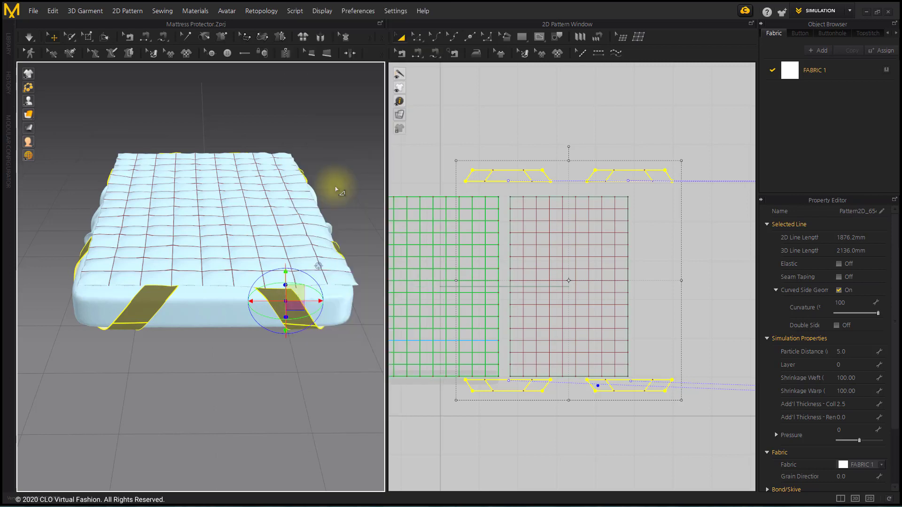
click(336, 189)
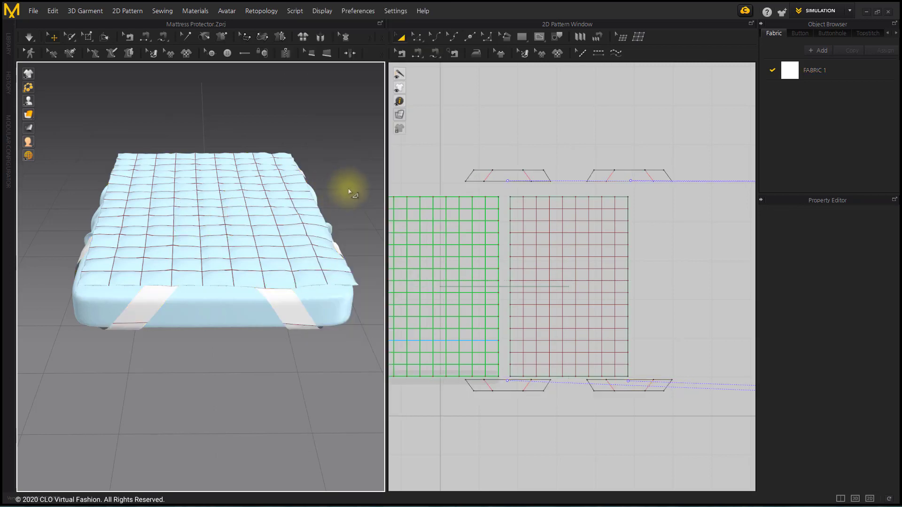
Step: Simulate the protector with the flipped straps on the mattress
key(space)
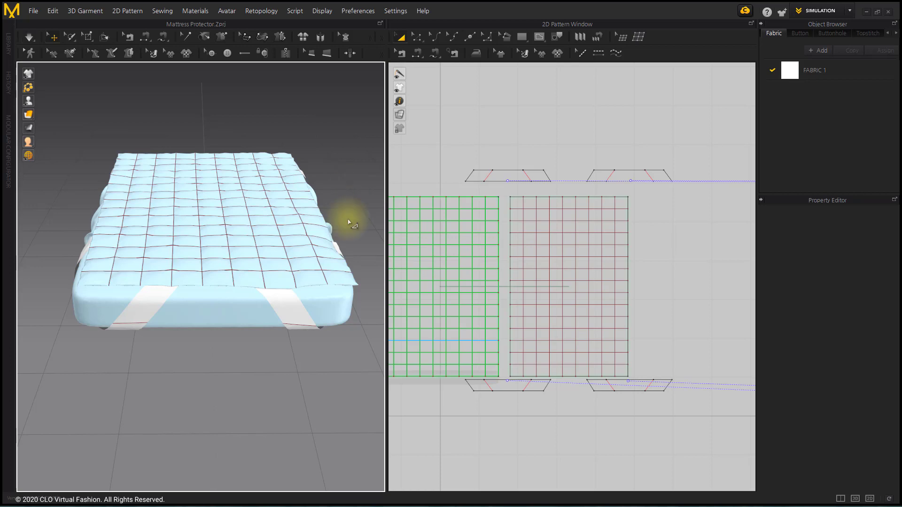
mouse_move(352, 272)
right_down()
mouse_move(332, 258)
mouse_move(211, 249)
mouse_move(133, 259)
mouse_move(282, 288)
mouse_move(346, 277)
mouse_move(354, 264)
mouse_move(358, 272)
right_up()
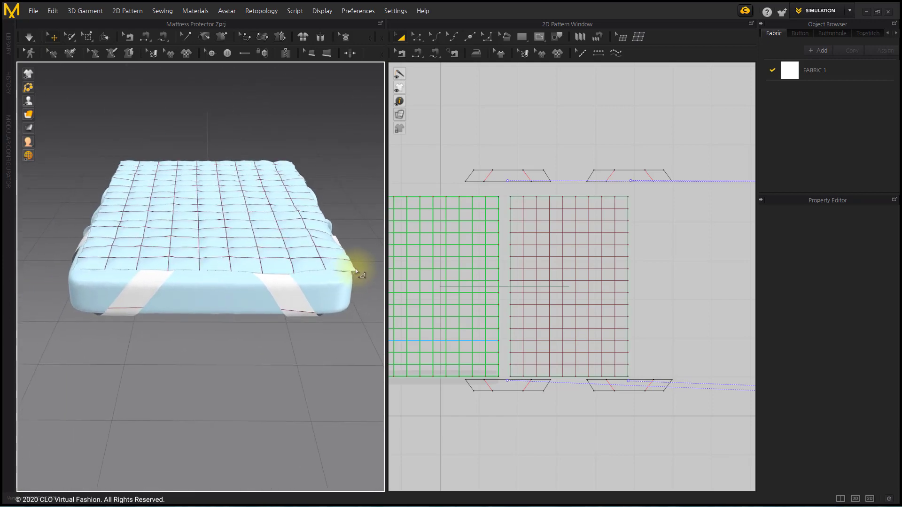
scroll(496, 285, down, 2)
middle_drag(496, 284, 556, 275)
right_drag(557, 276, 554, 278)
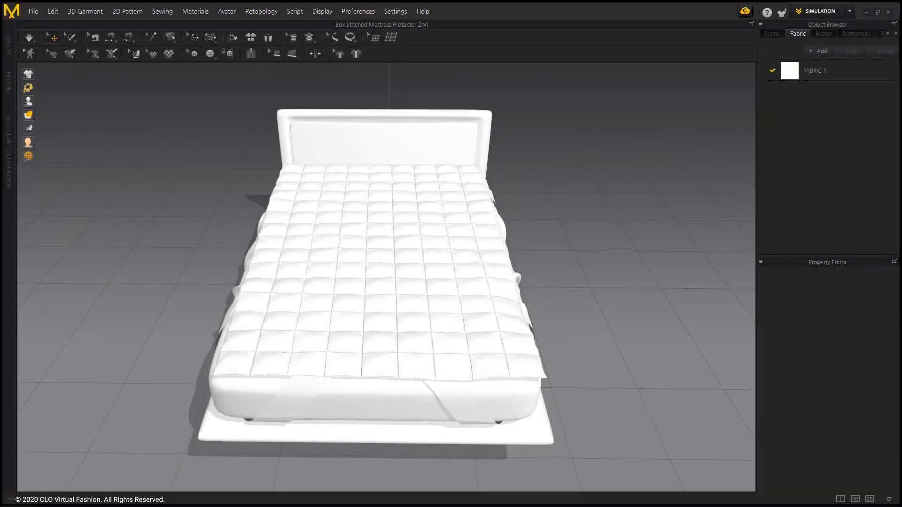
Step: Hide the elastic fitted sheet pattern and the mattress and bed avatar to isolate the protector in 3D
right_drag(376, 292, 526, 272)
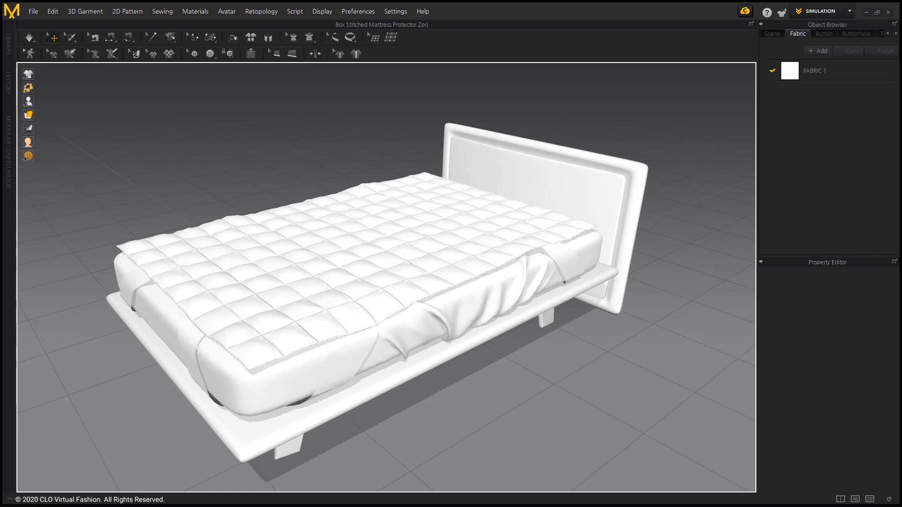
click(526, 267)
key(shift+q)
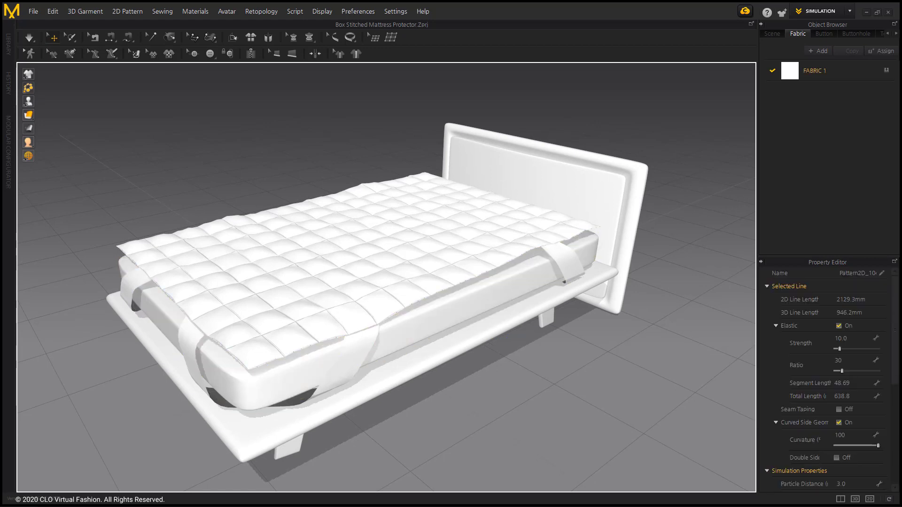
key(shift+a)
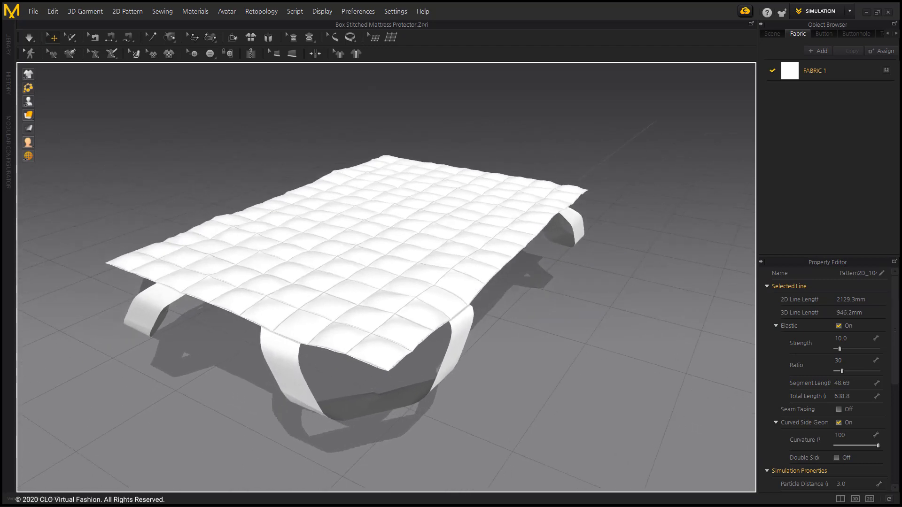
Step: Examine the isolated mattress protector from below, the corners and the front, checking the box stitching and strap attachments
right_drag(376, 292, 437, 183)
middle_drag(437, 184, 434, 235)
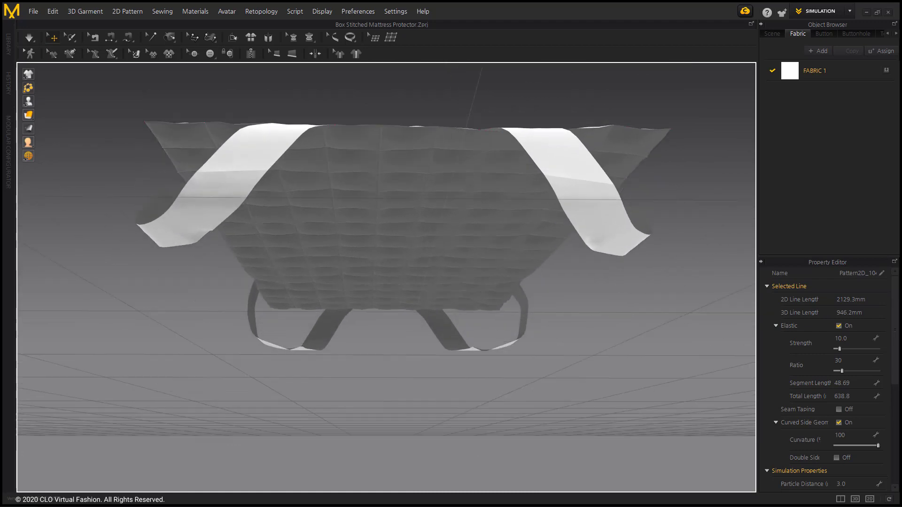
right_drag(433, 235, 422, 158)
middle_drag(423, 158, 420, 213)
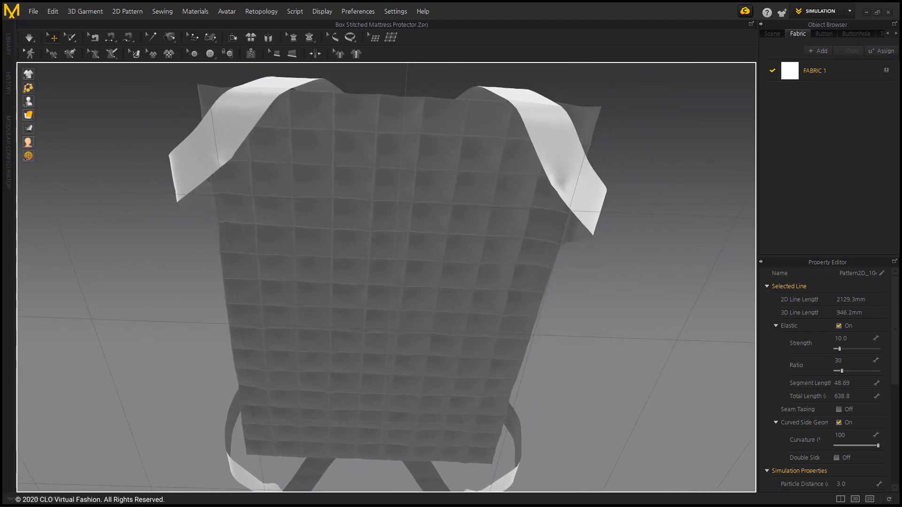
scroll(421, 214, down, 2)
right_drag(420, 214, 493, 345)
middle_drag(493, 345, 446, 171)
scroll(446, 172, up, 1)
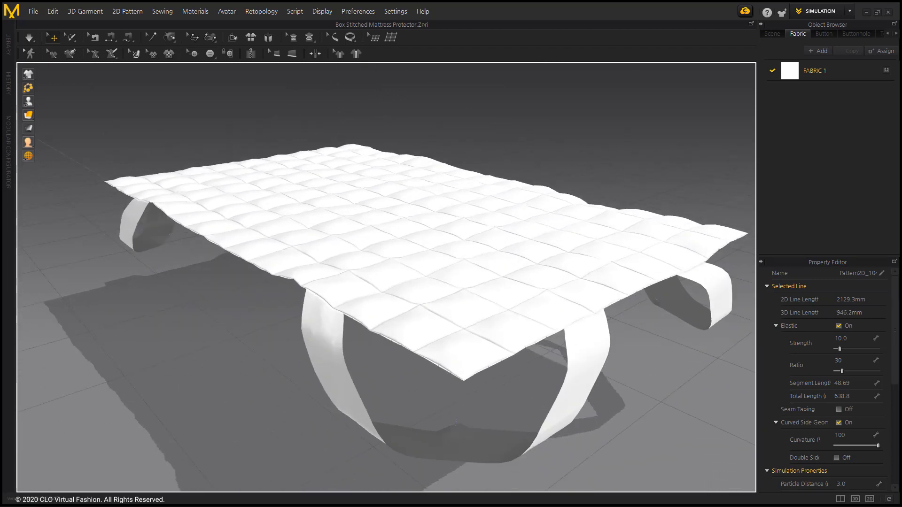
scroll(446, 172, down, 2)
right_drag(446, 171, 463, 207)
middle_drag(463, 207, 463, 155)
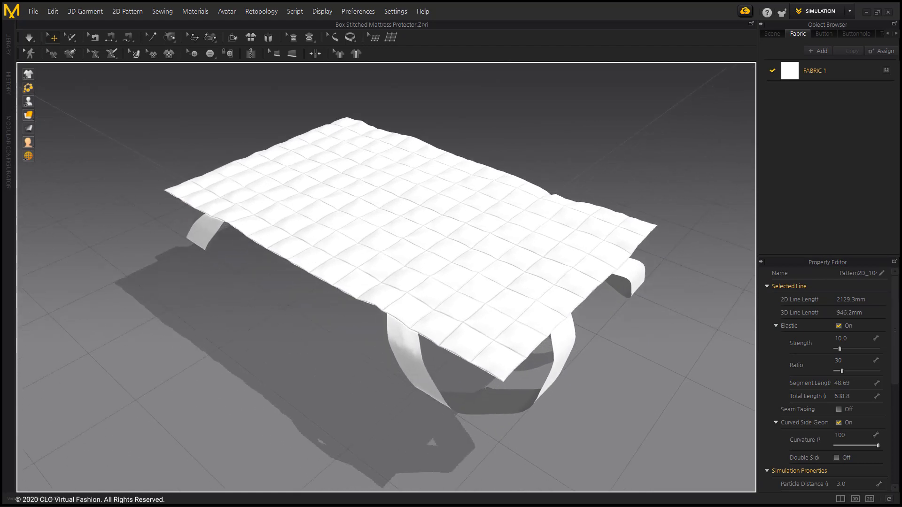
right_drag(463, 188, 557, 141)
middle_drag(557, 141, 489, 156)
right_drag(489, 156, 490, 141)
middle_drag(490, 141, 460, 174)
right_drag(459, 174, 324, 211)
middle_drag(324, 211, 479, 228)
right_drag(479, 227, 470, 247)
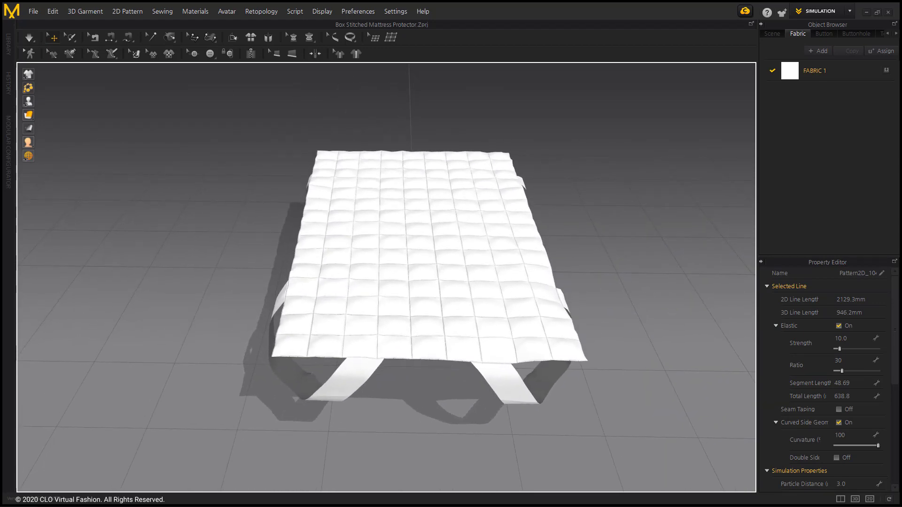